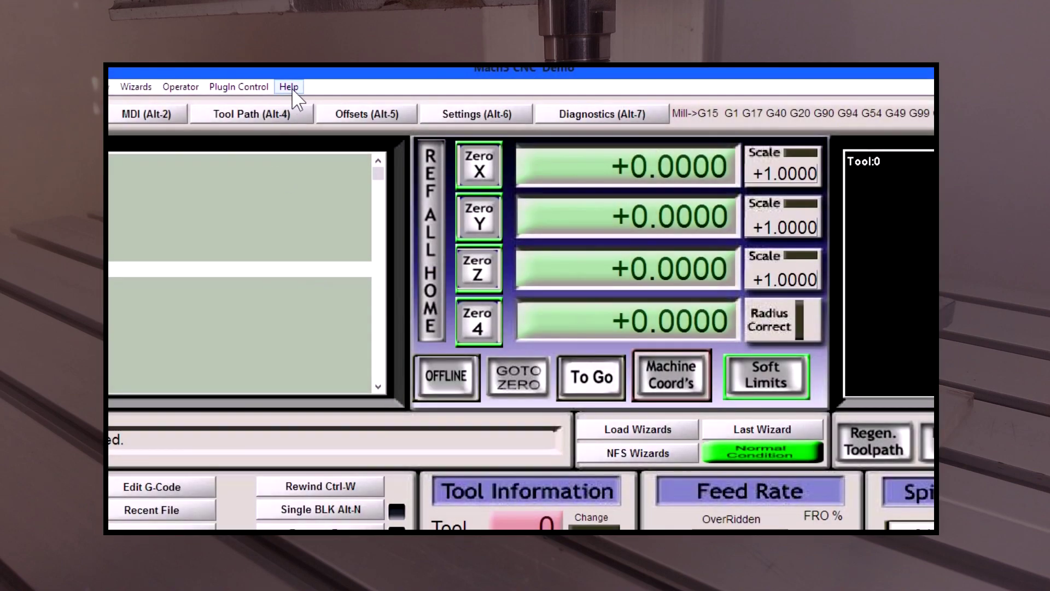
Check the Mach3 version under Help > About, then switch to the Offsets screen.
click(292, 87)
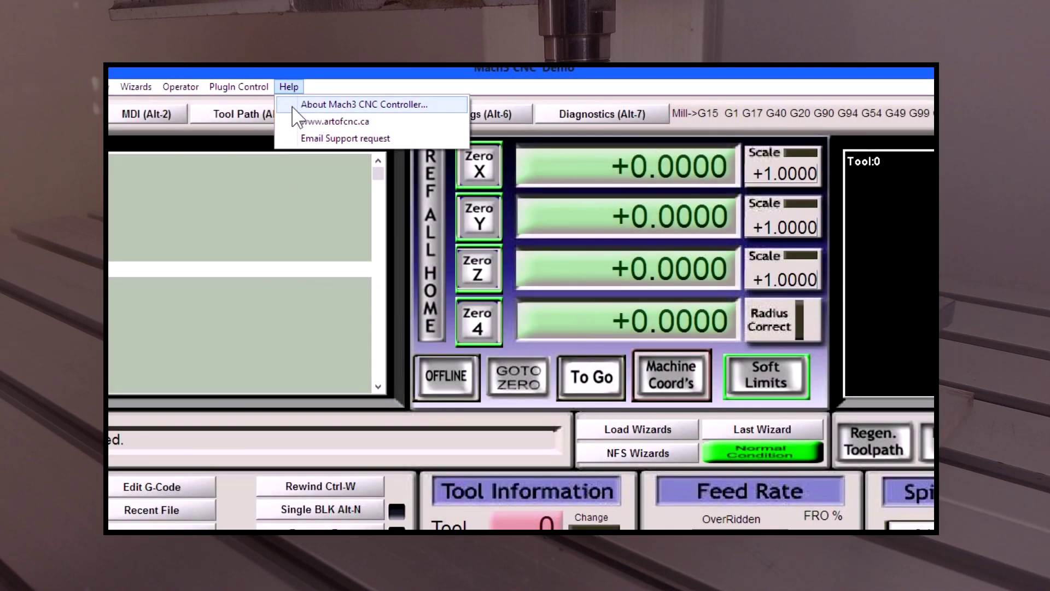
click(296, 108)
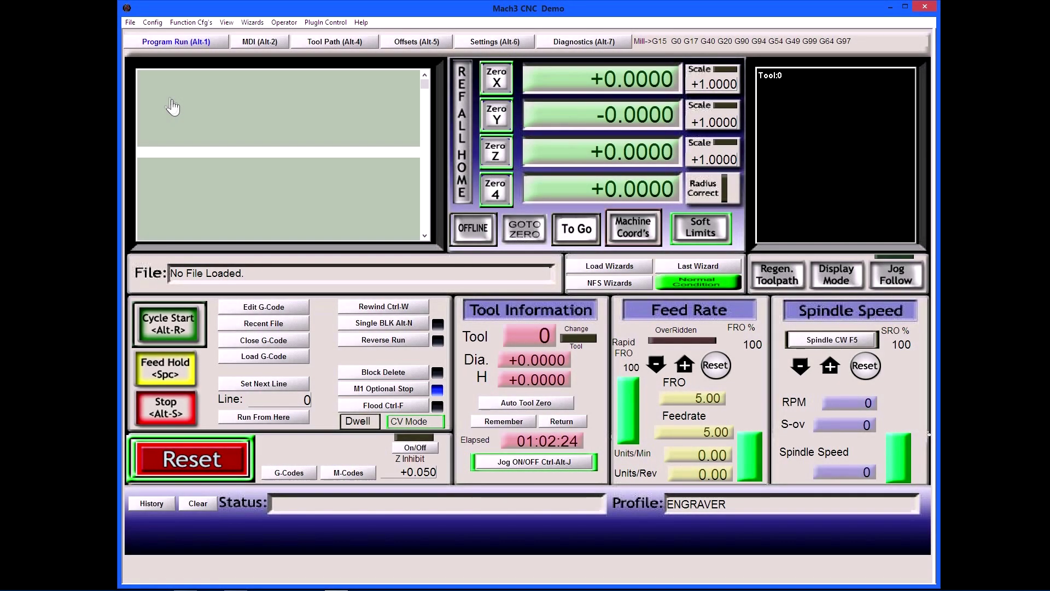
click(408, 48)
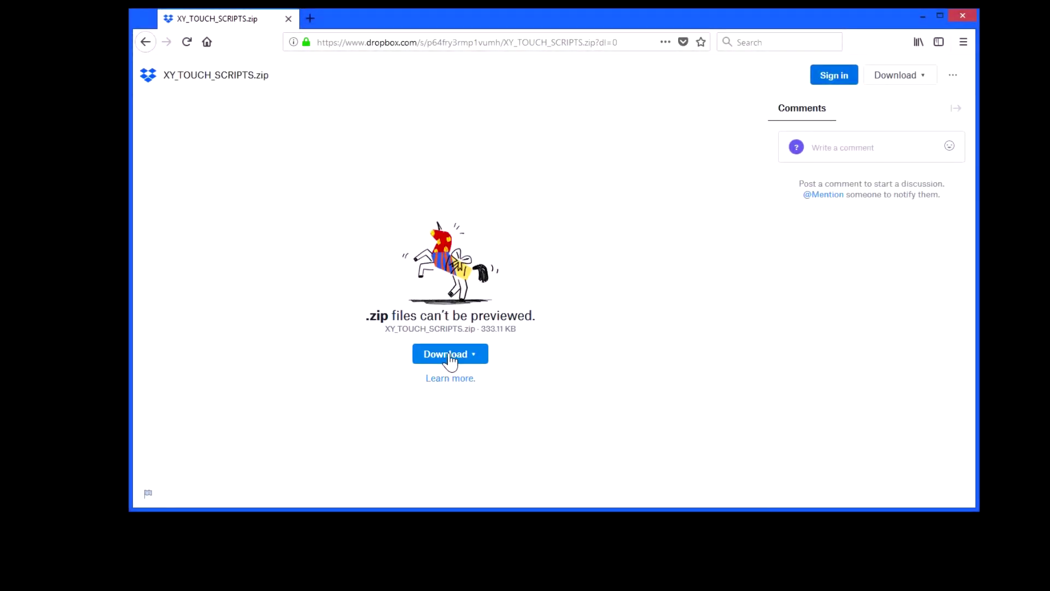
Download XY_TOUCH_SCRIPTS.zip from Dropbox with Direct download and save the file.
click(451, 354)
click(447, 388)
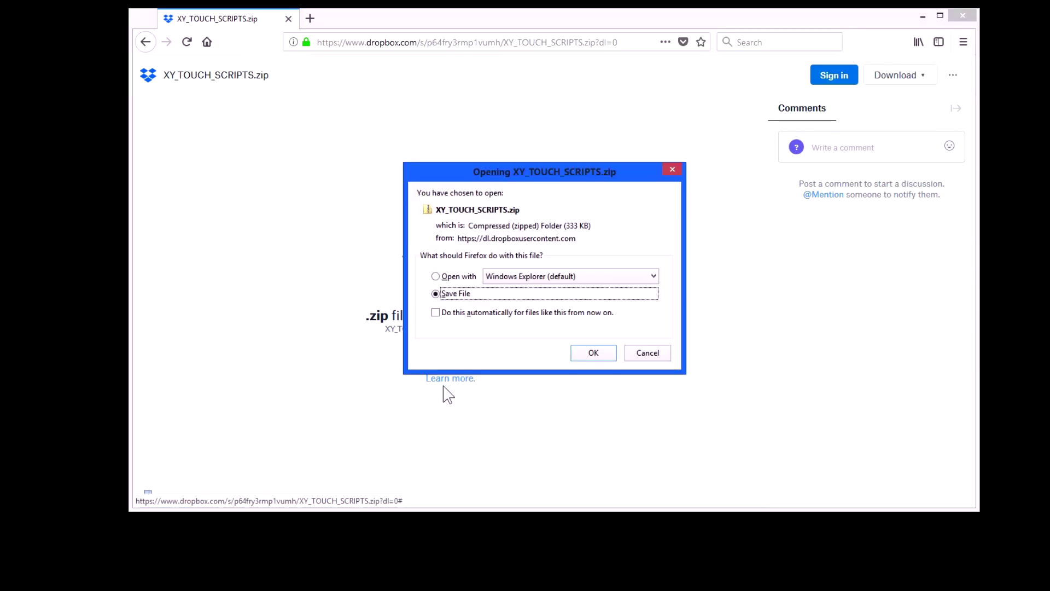
click(594, 353)
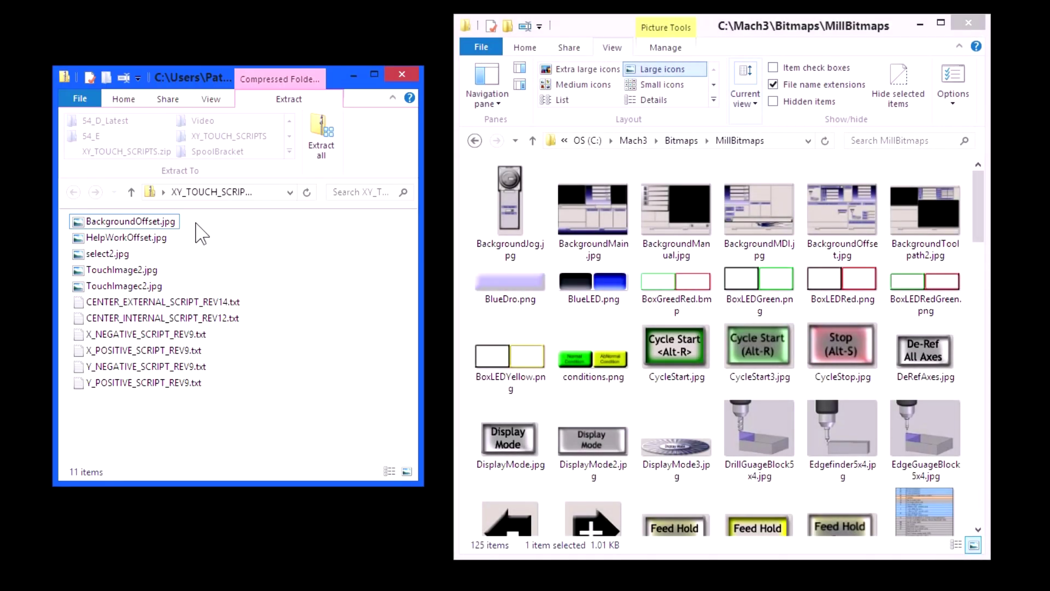
Rename the existing BackgroundOffset.jpg in MillBitmaps to BackgroundOffsetORIG.jpg.
right_click(838, 220)
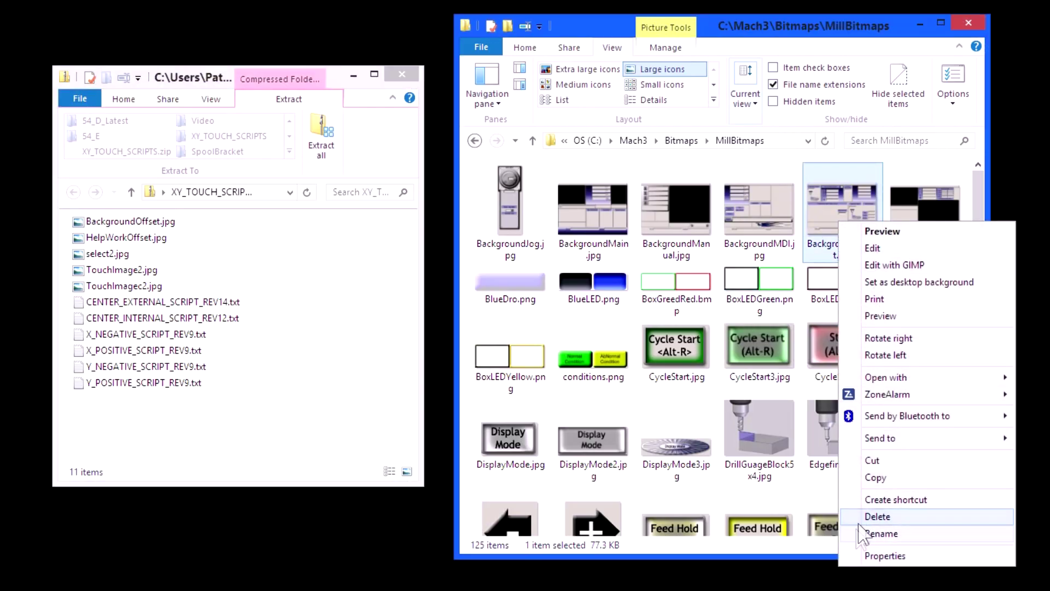
click(880, 534)
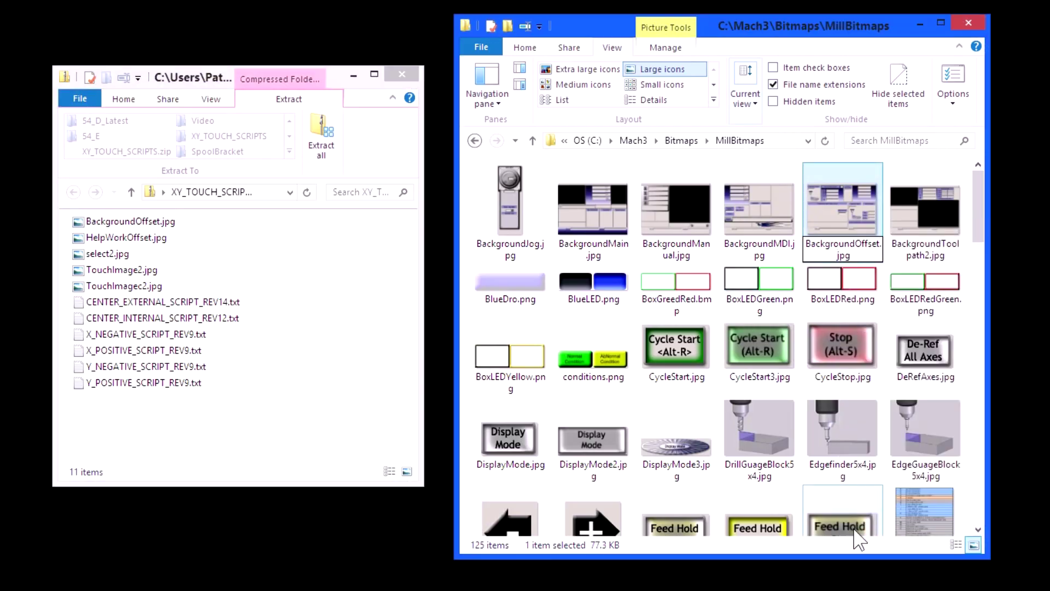
text(ORIG)
key(Return)
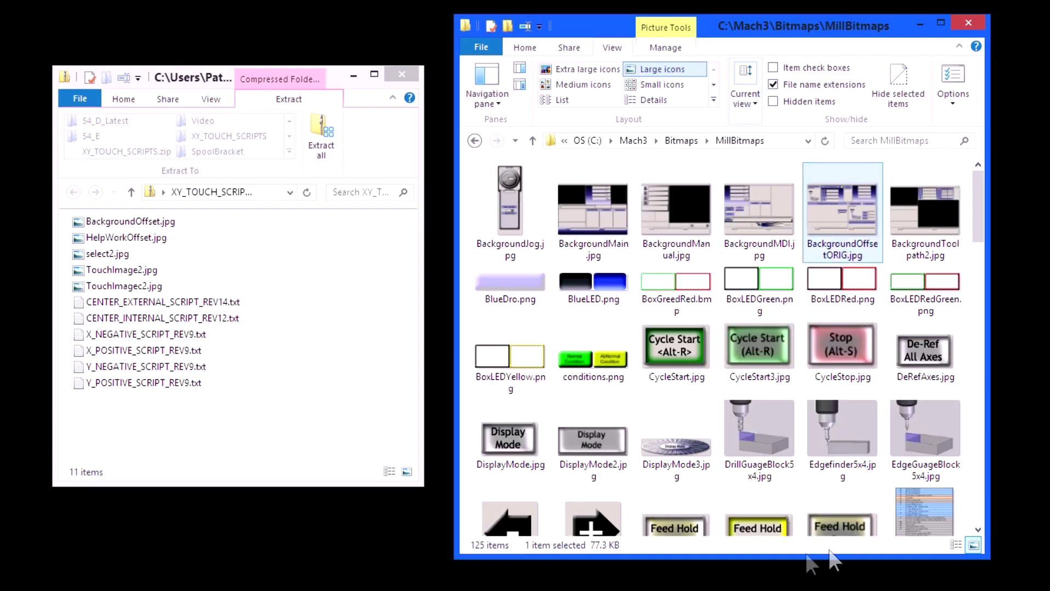
Copy the zip's BackgroundOffset.jpg and four touch images into MillBitmaps, replacing existing files.
drag(130, 222, 730, 320)
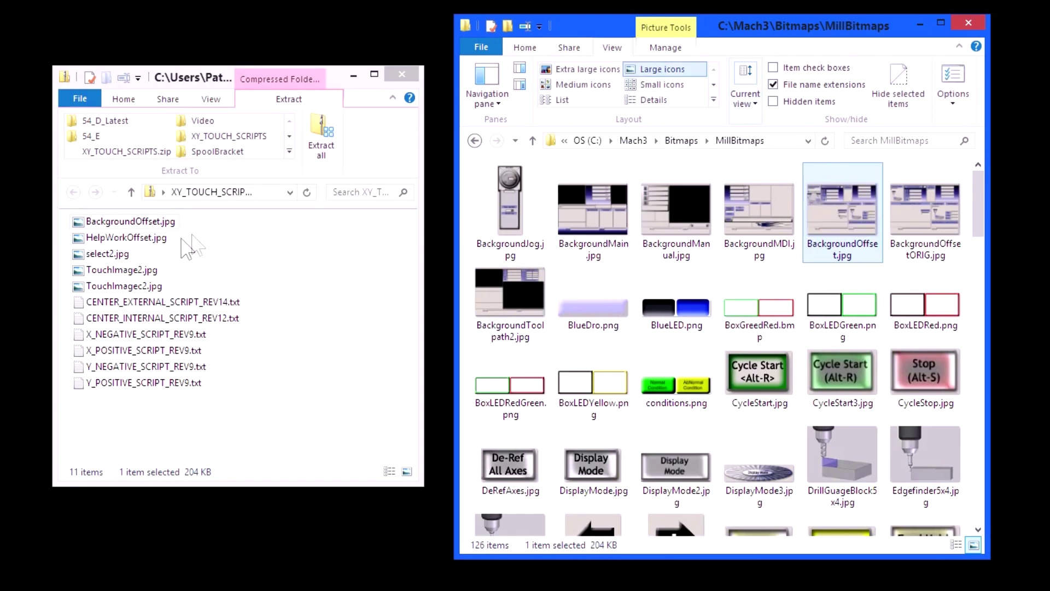
click(126, 238)
shift+click(158, 289)
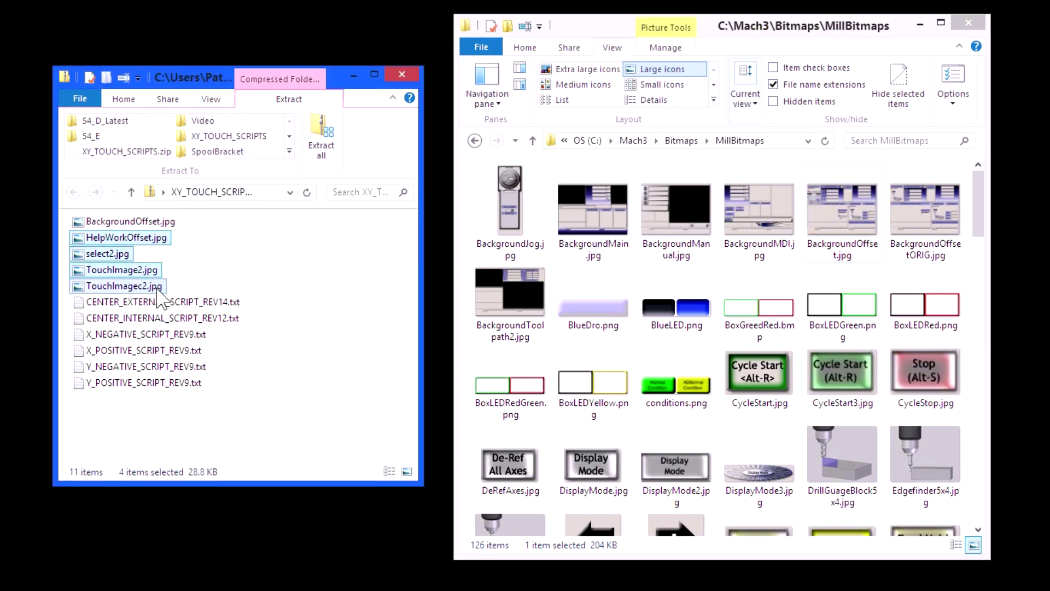
drag(124, 286, 599, 329)
click(476, 240)
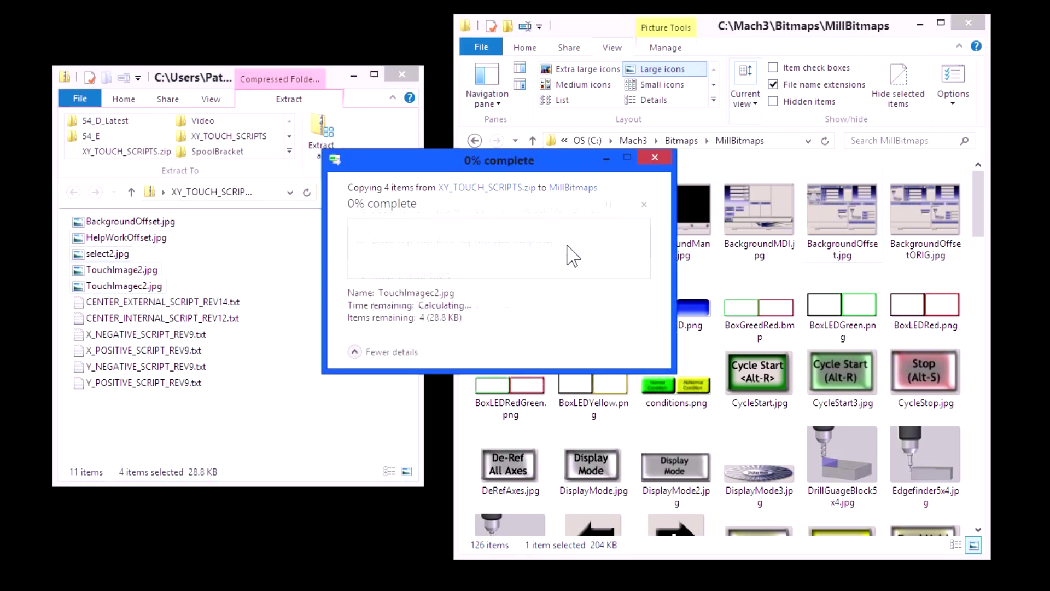
click(164, 302)
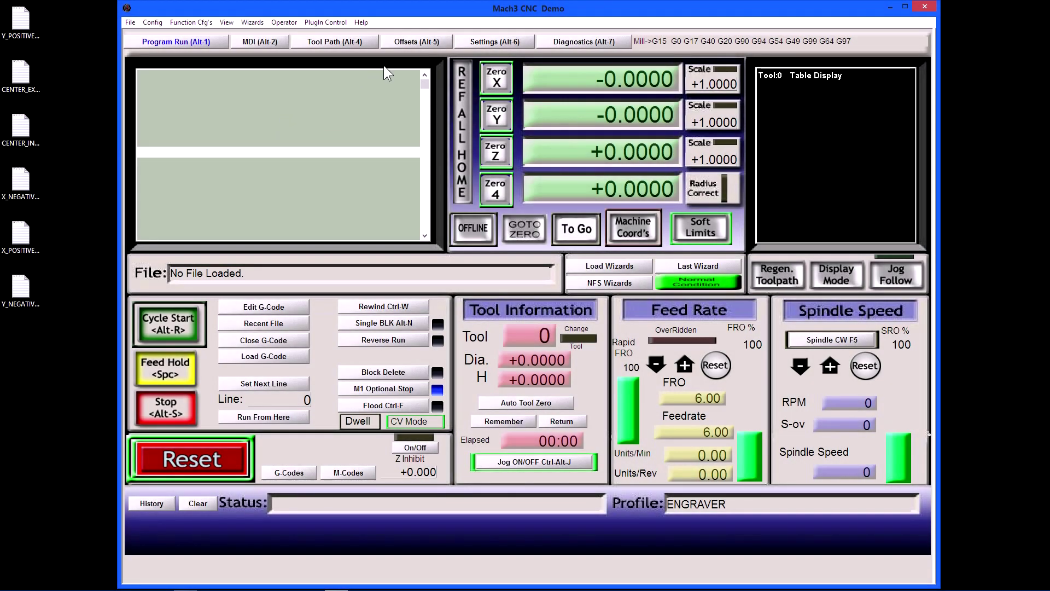
Open the Y-positive Auto button's script in the editor and delete its old code.
click(416, 43)
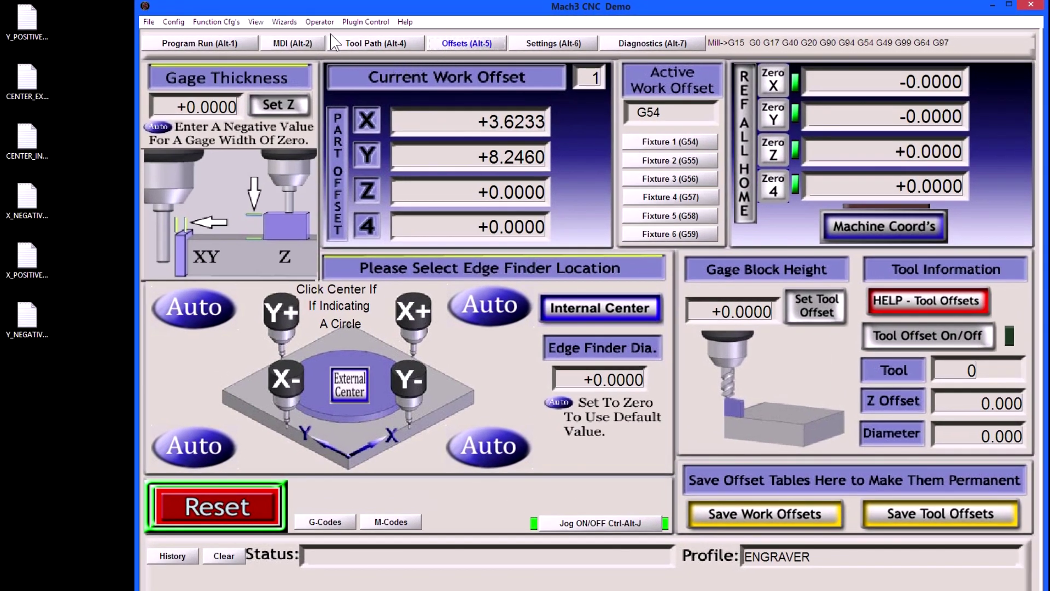
click(320, 23)
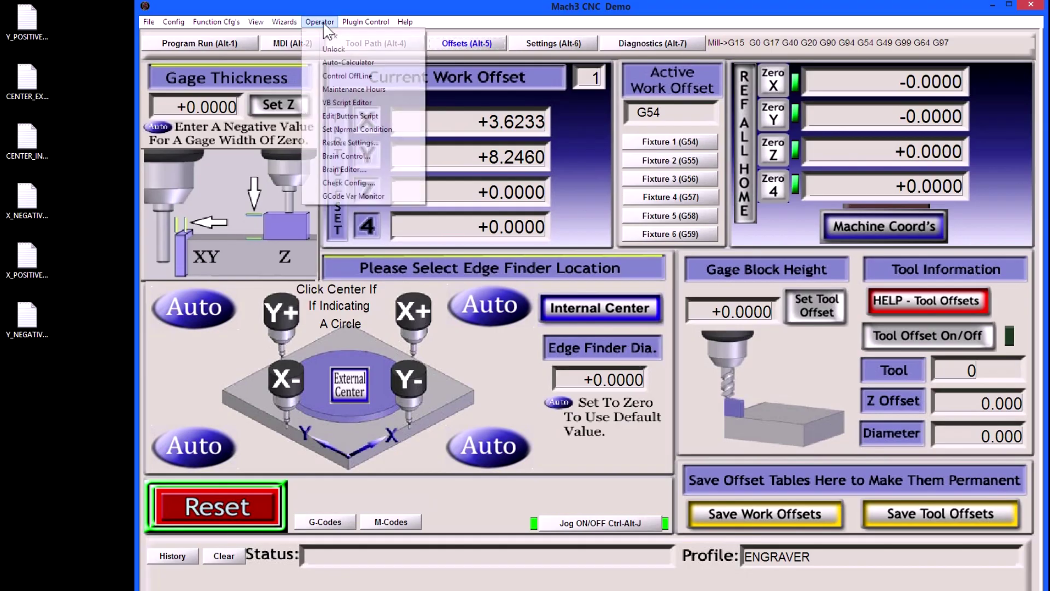
click(323, 117)
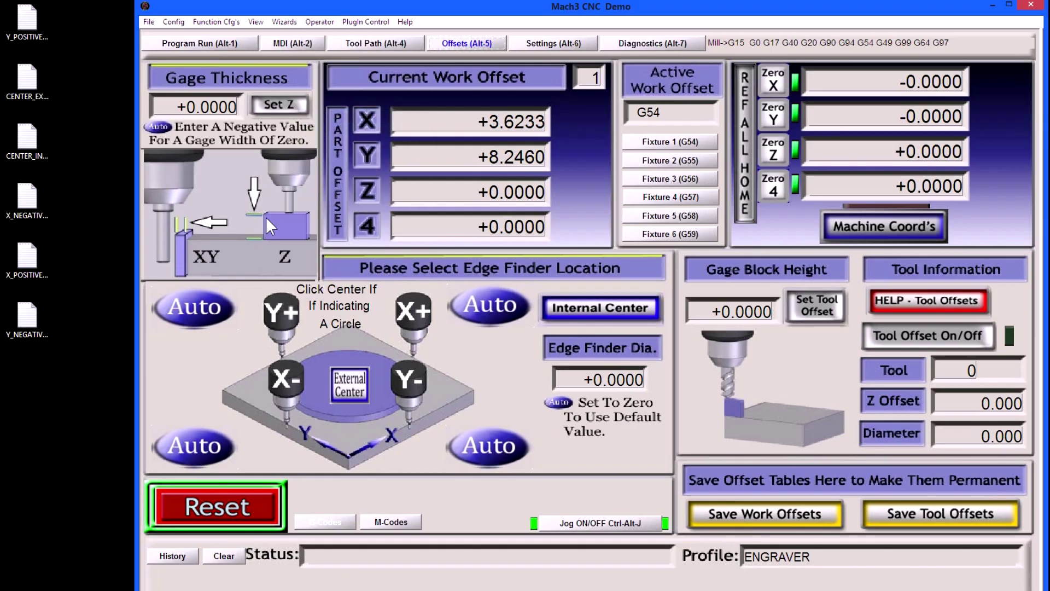
click(204, 311)
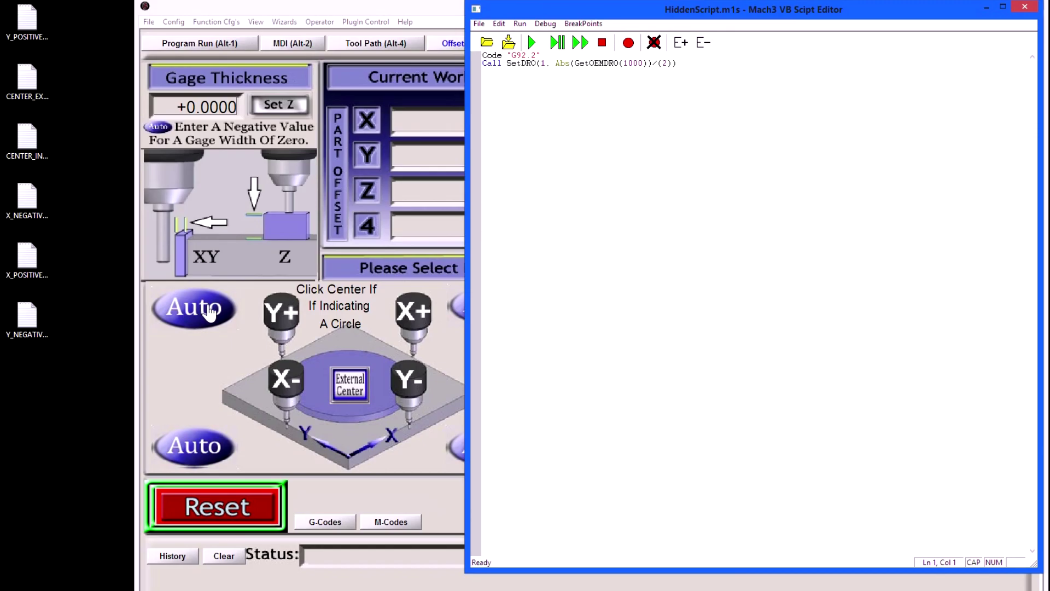
drag(474, 56, 474, 70)
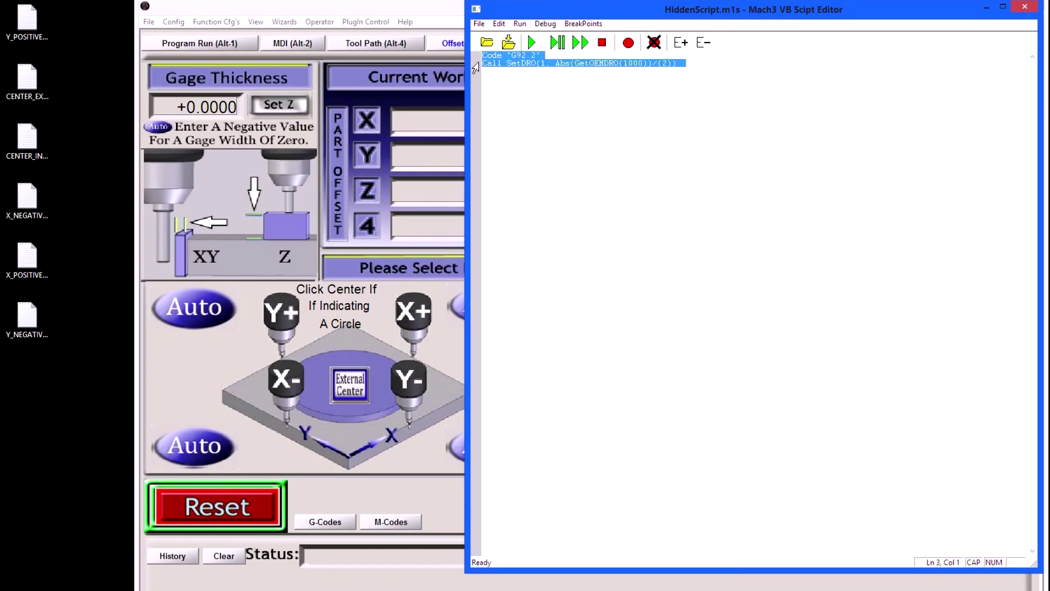
key(Delete)
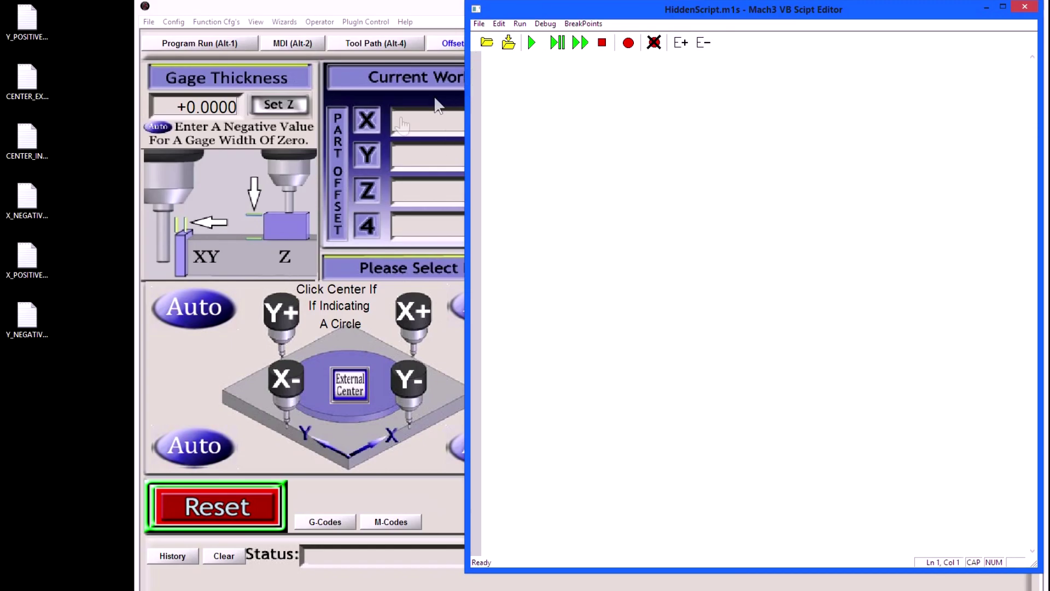
Copy the entire Y positive touch script from its Notepad text file.
double_click(29, 23)
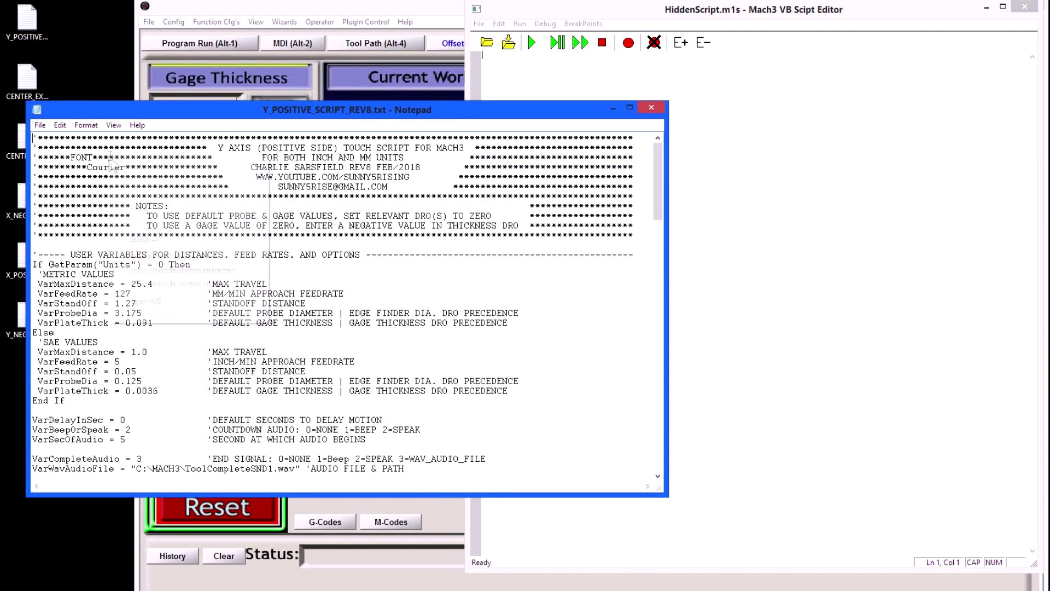
right_click(111, 155)
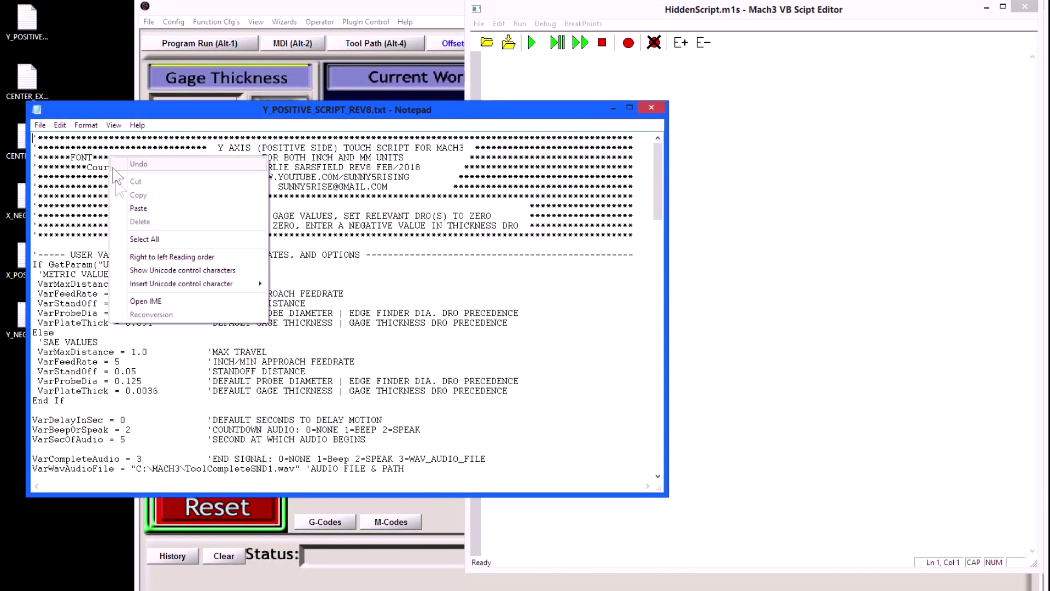
click(135, 220)
right_click(121, 196)
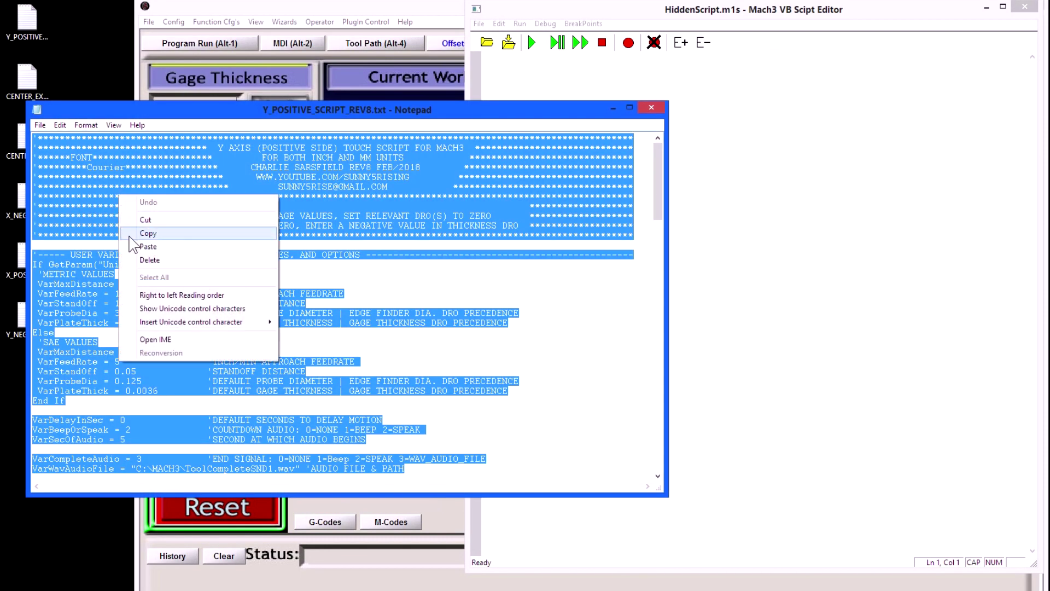
click(148, 233)
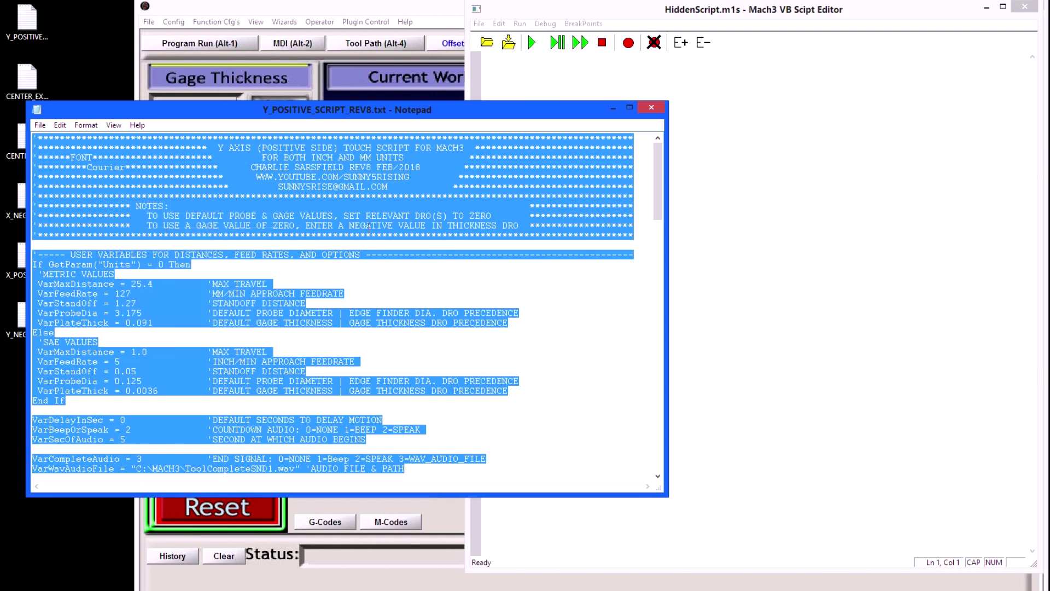
click(651, 108)
Paste the script into the VB Script Editor and save HiddenScript.m1s.
right_click(488, 64)
click(509, 99)
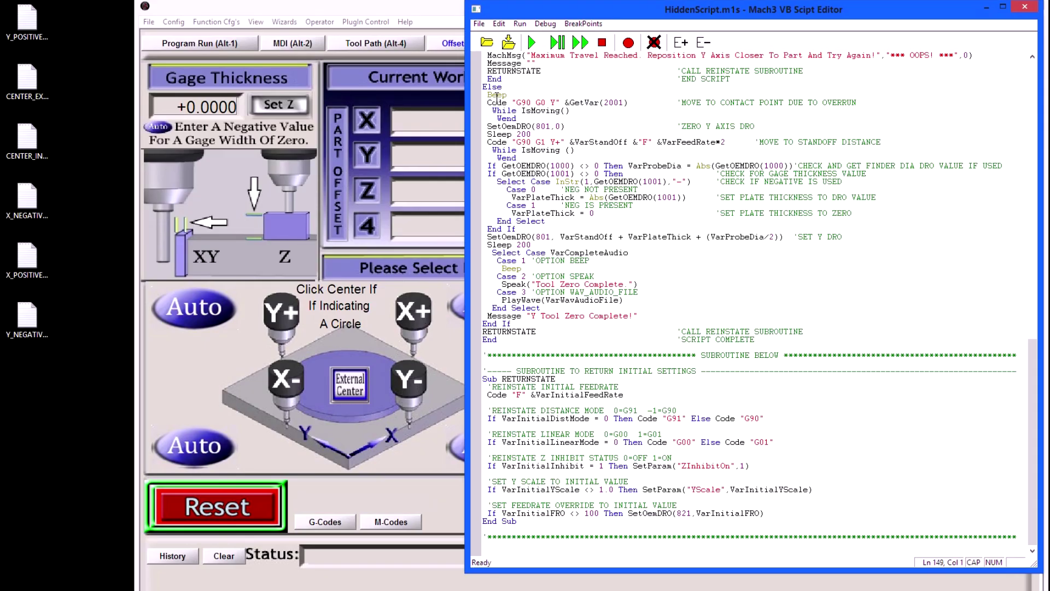
click(1022, 10)
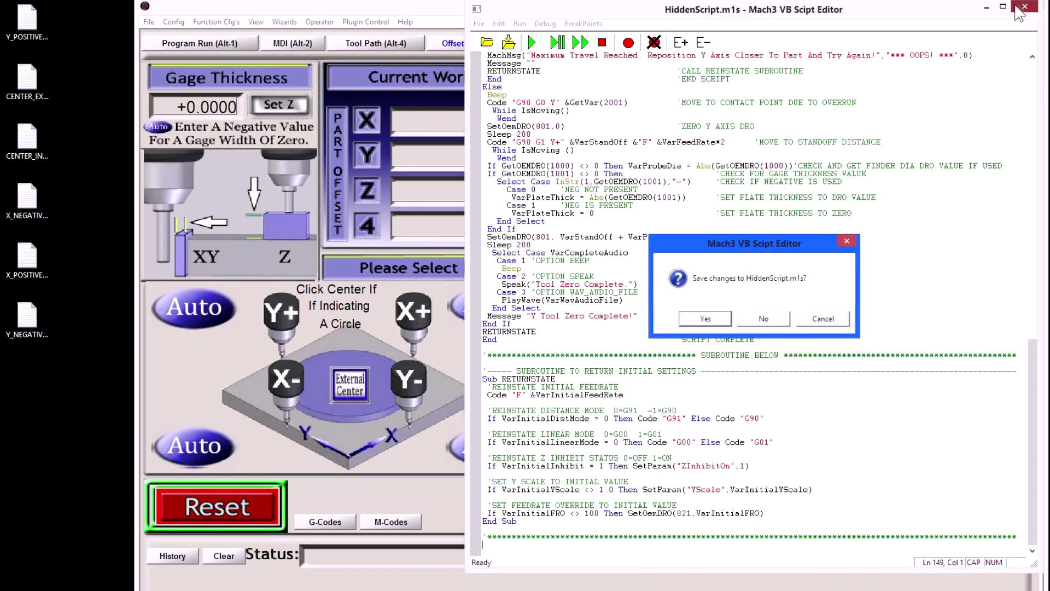
click(704, 319)
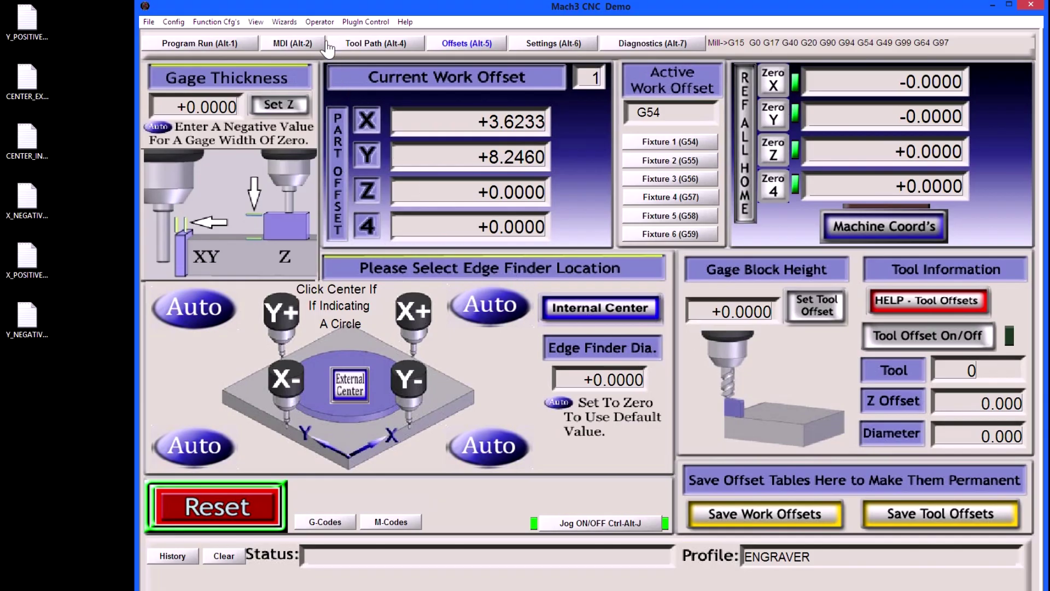
Check machine positions on Diagnostics, then run the Y and X Auto edge touch-offs.
click(319, 21)
click(345, 116)
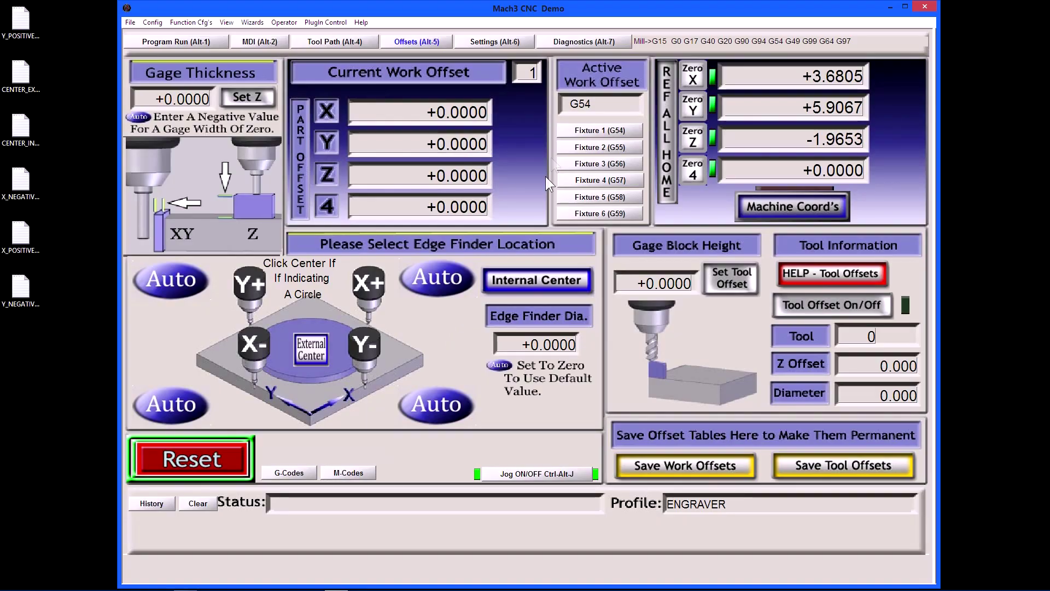
click(580, 43)
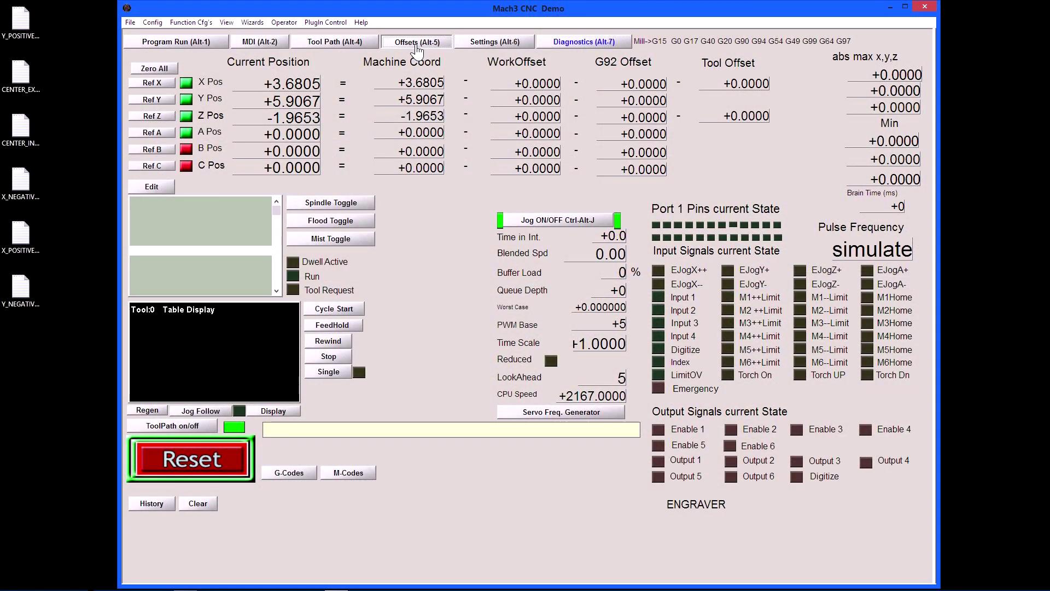
click(417, 42)
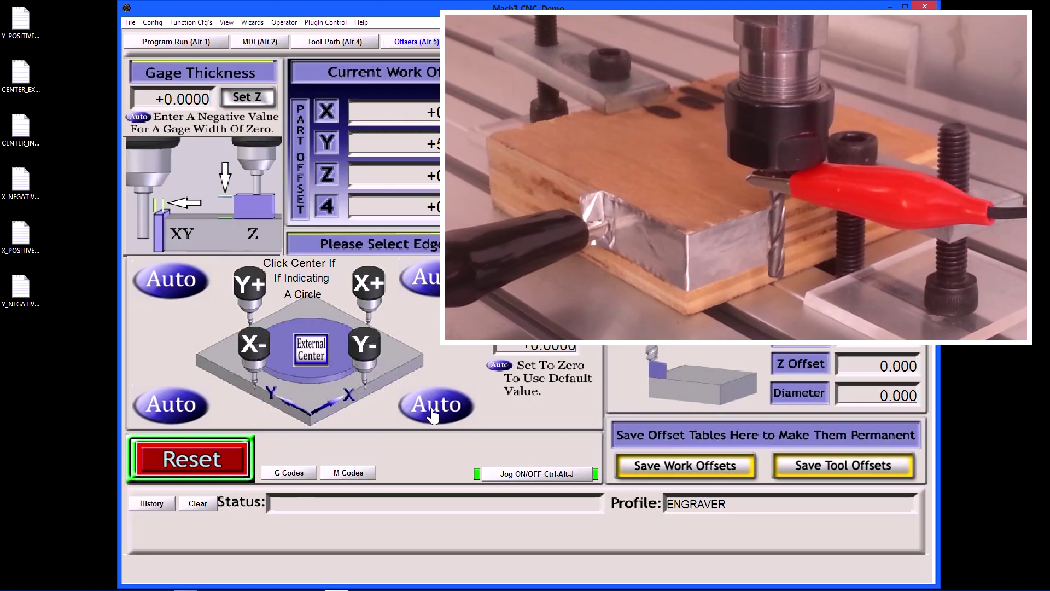
click(435, 404)
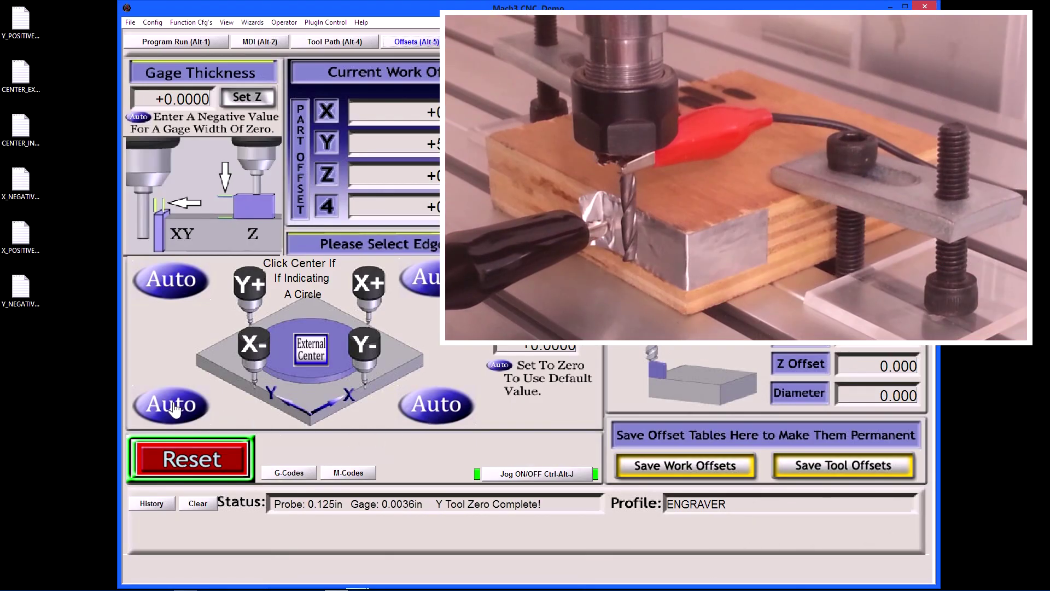
click(175, 408)
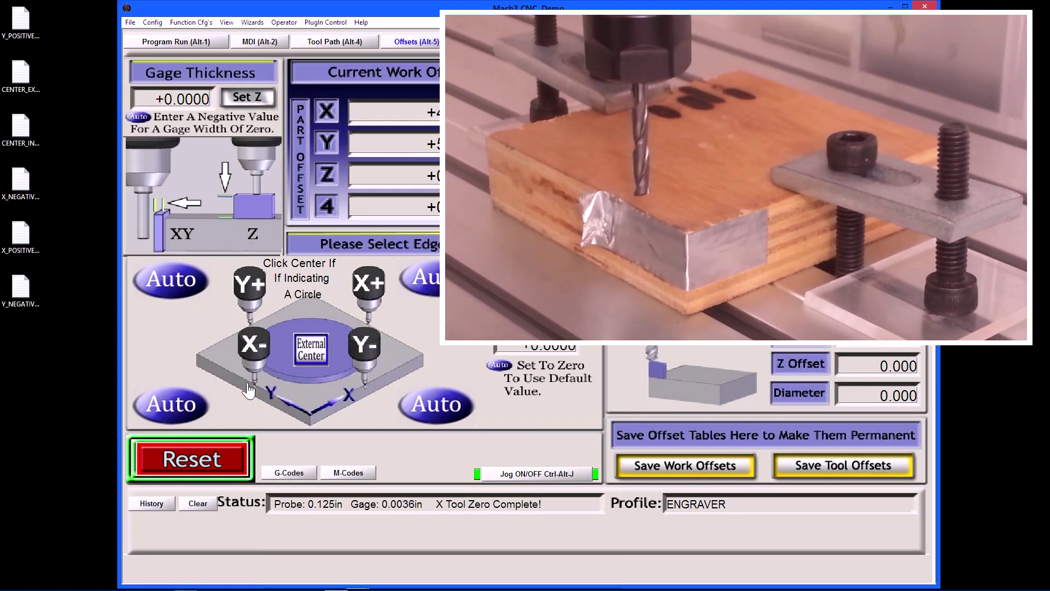
Move the tool to X0 Y0 by entering G0X0Y0 in MDI.
click(260, 42)
click(260, 402)
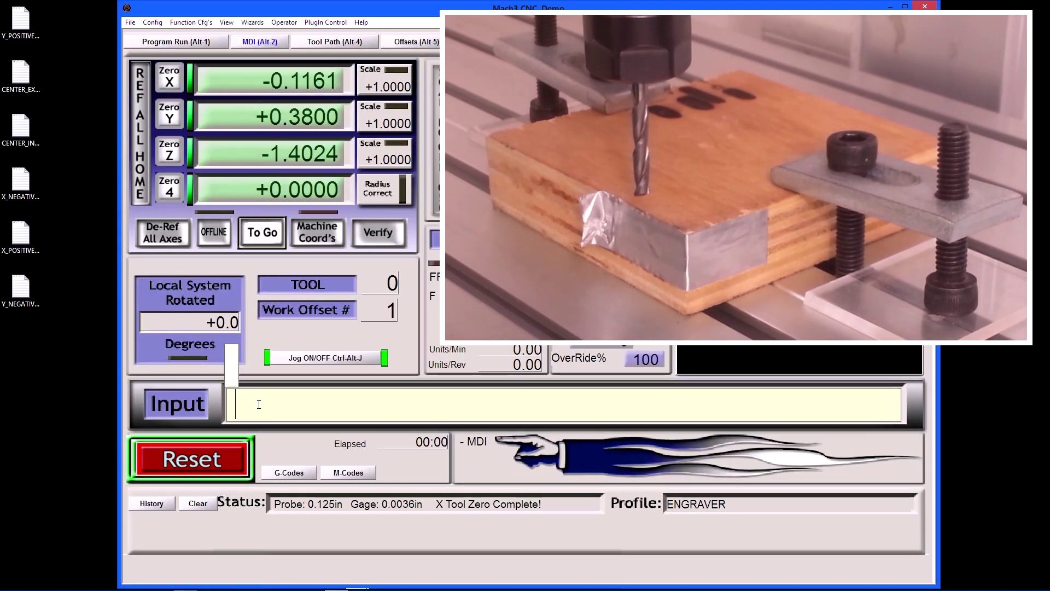
text(G0X0Y0)
key(Return)
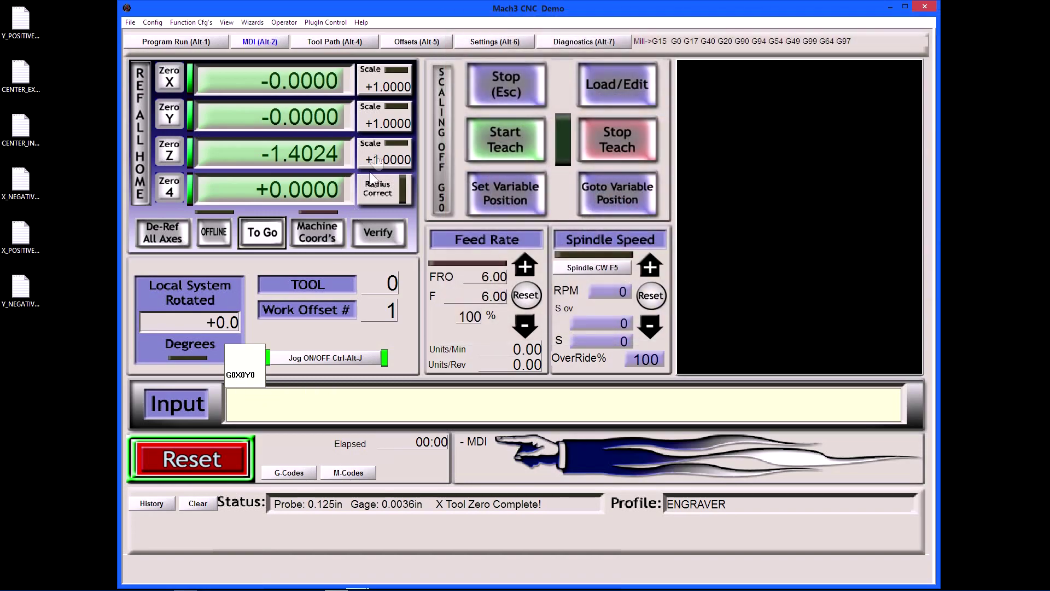
Open the hidden touch script in the VB Script Editor from the Offsets screen.
click(415, 42)
click(284, 22)
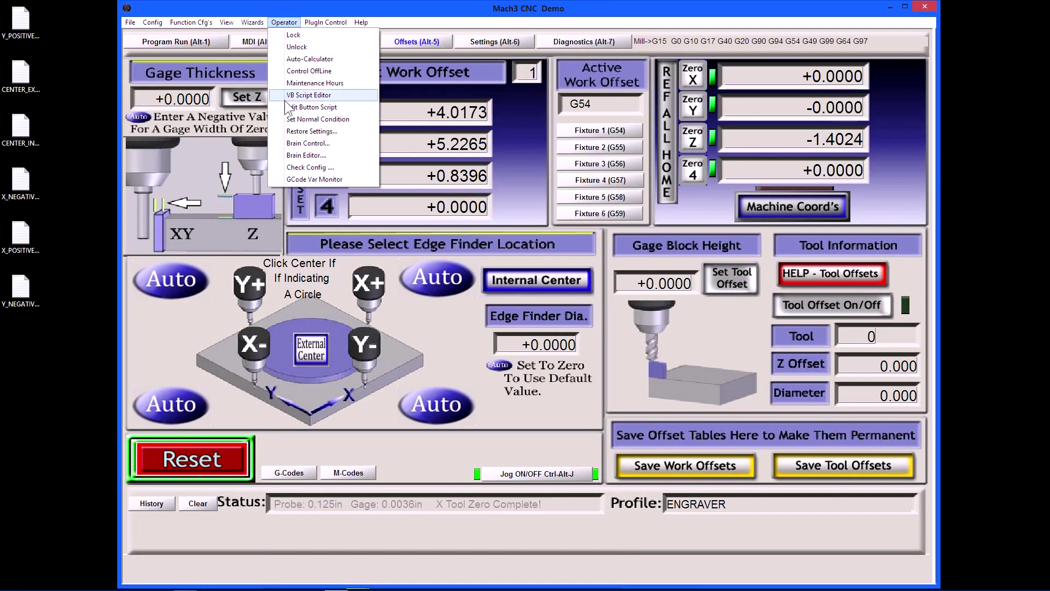
click(308, 95)
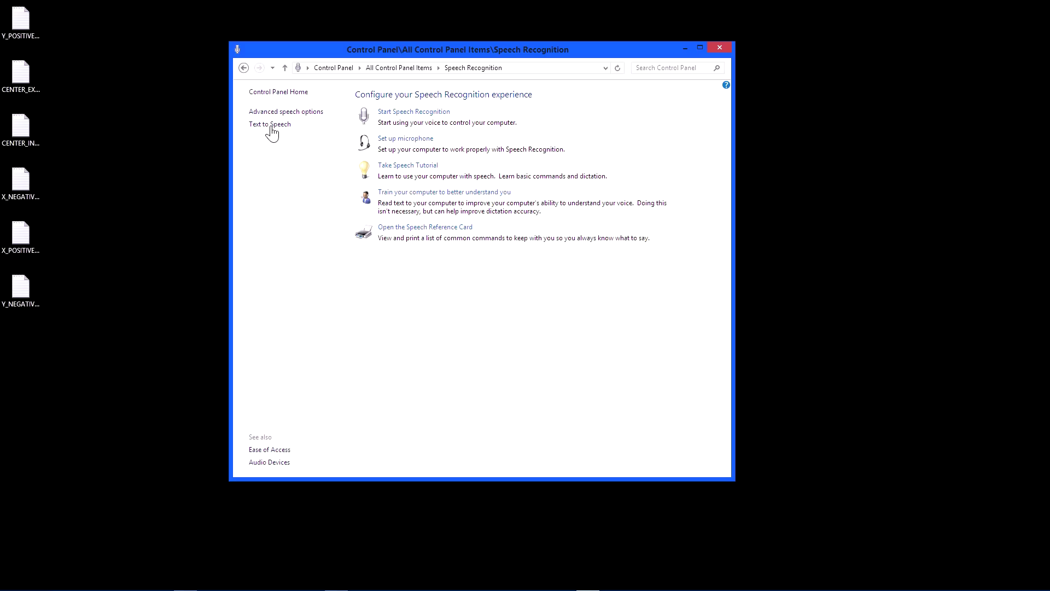
Open the Windows Text to Speech settings.
click(272, 125)
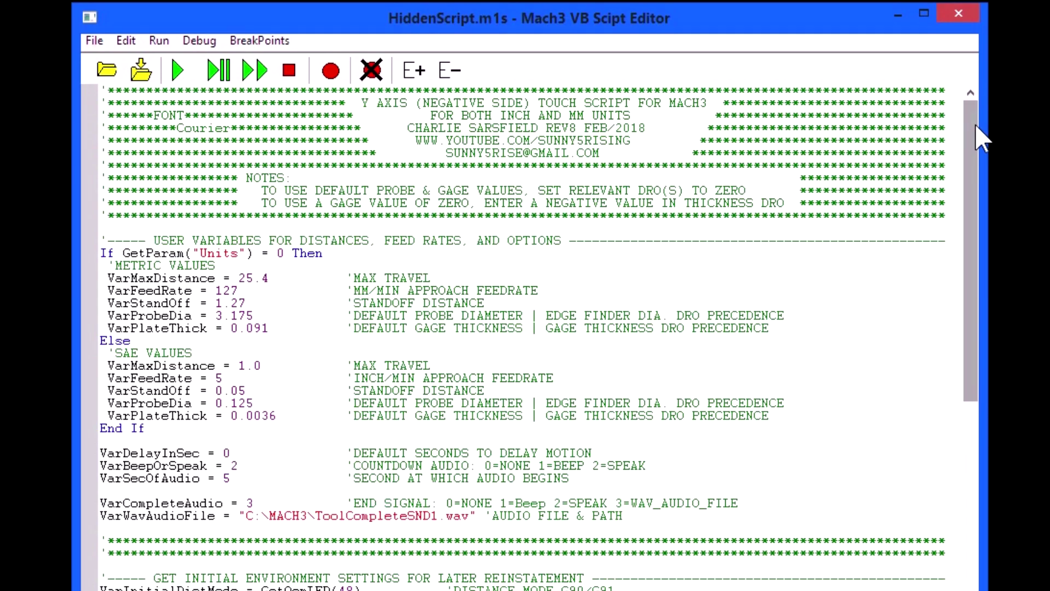
text(1)
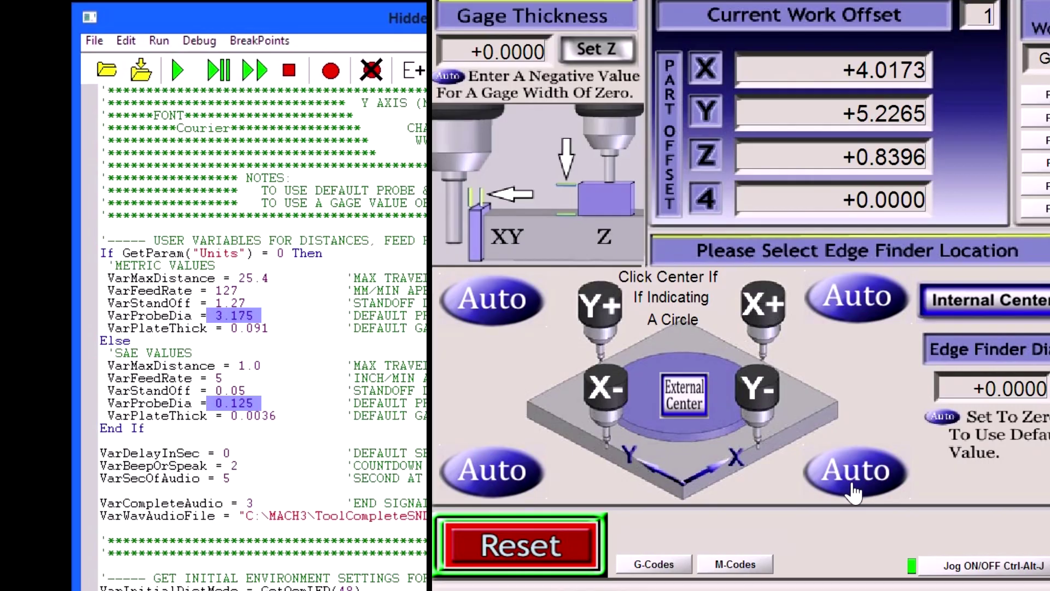
Probe the Y edge with the default diameter, then re-probe with Edge Finder Dia 0.375.
click(825, 445)
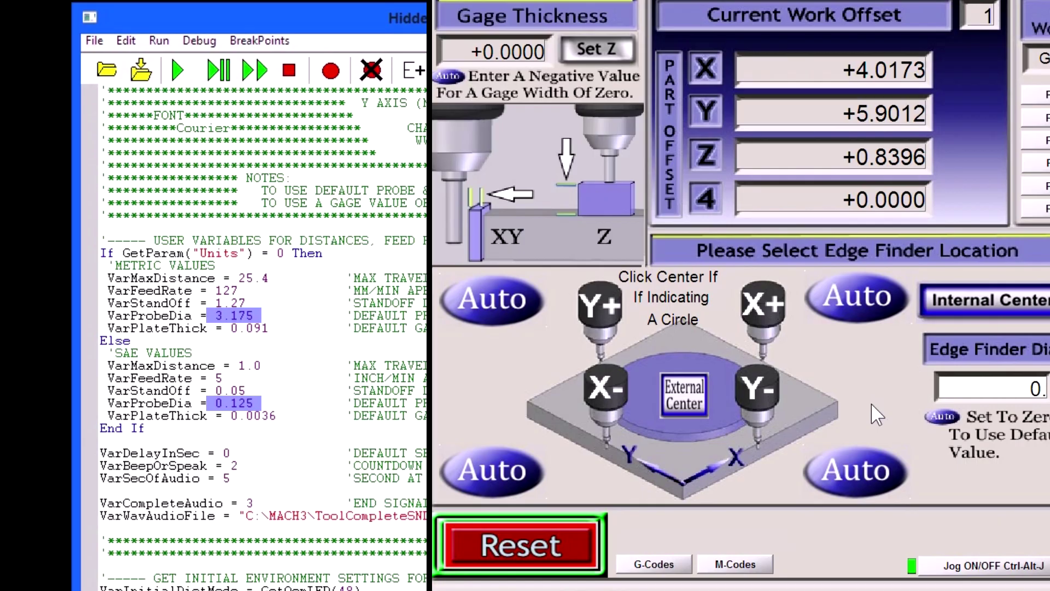
text(0.375)
key(Return)
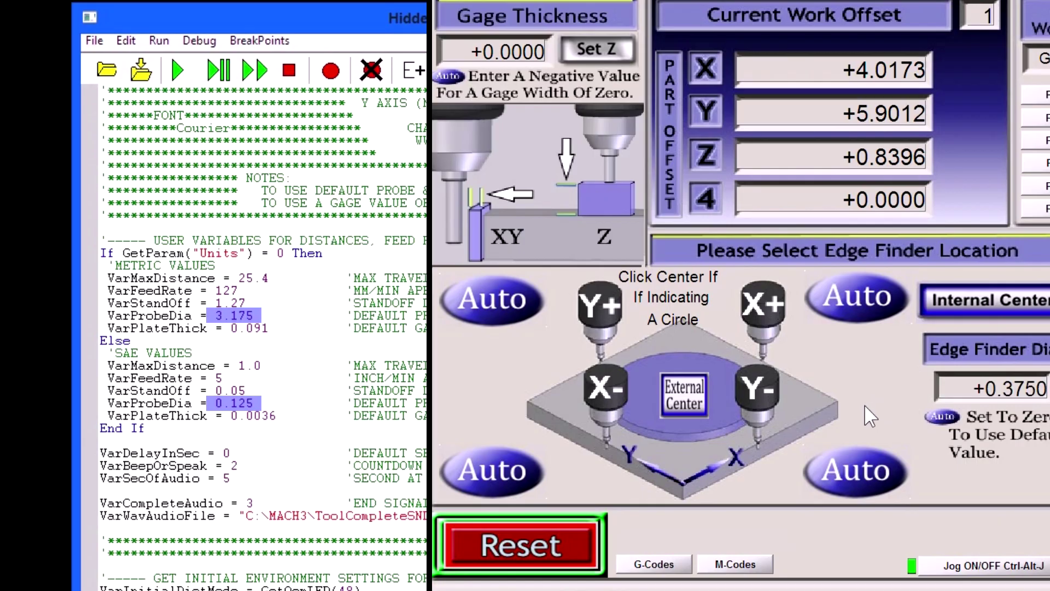
click(850, 472)
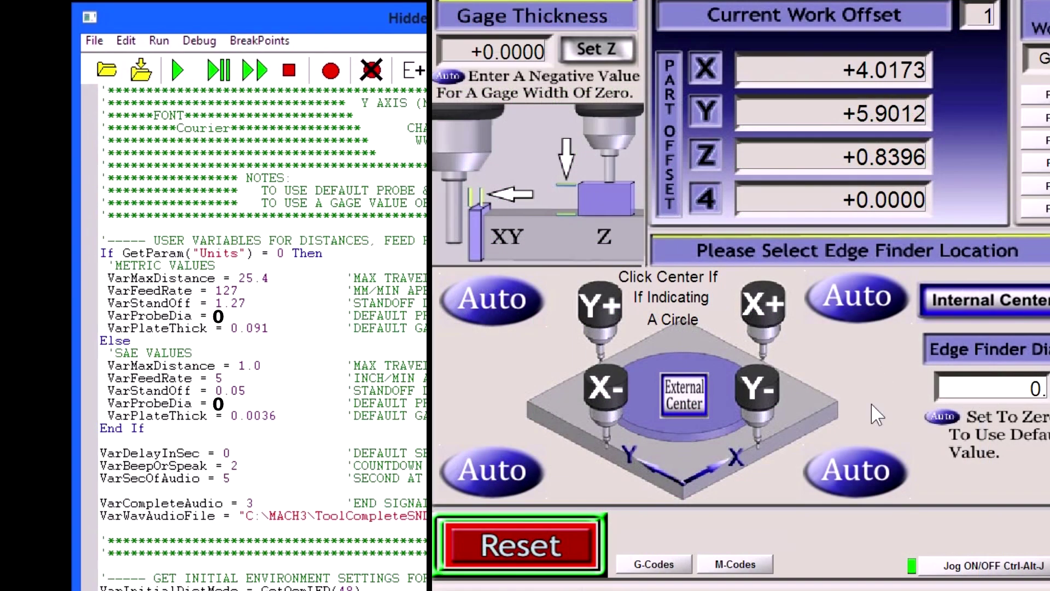
text(0.375)
key(Return)
click(851, 475)
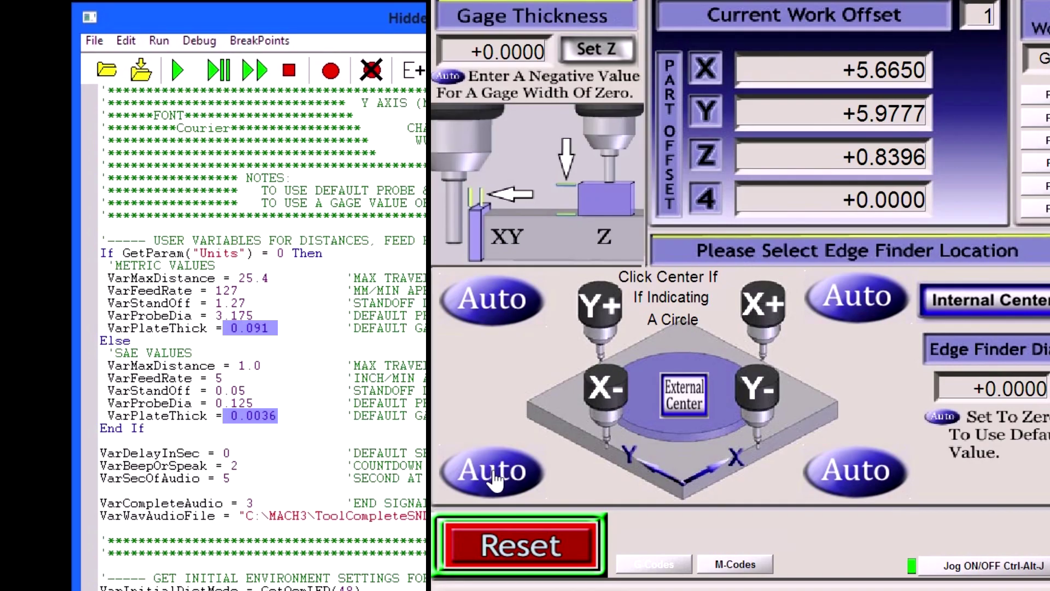
Run the X Auto probe, then re-run it with gage thickness 0.0015.
click(494, 476)
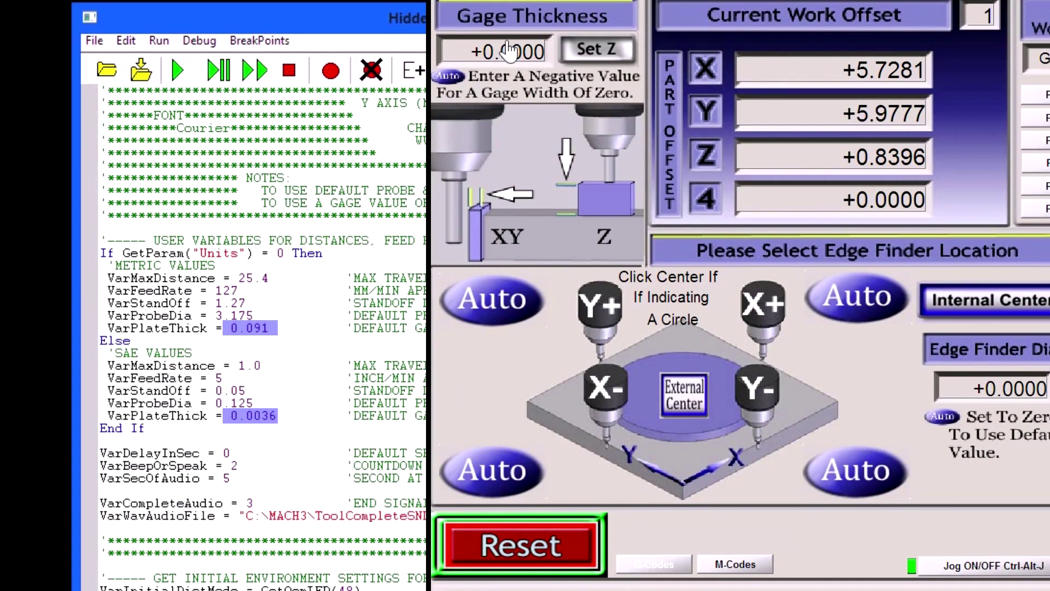
click(507, 50)
text(15)
key(Return)
click(496, 474)
Re-probe X with gage thickness -1, then 0.0015, and reset gage thickness to 0.
click(525, 54)
text(-1)
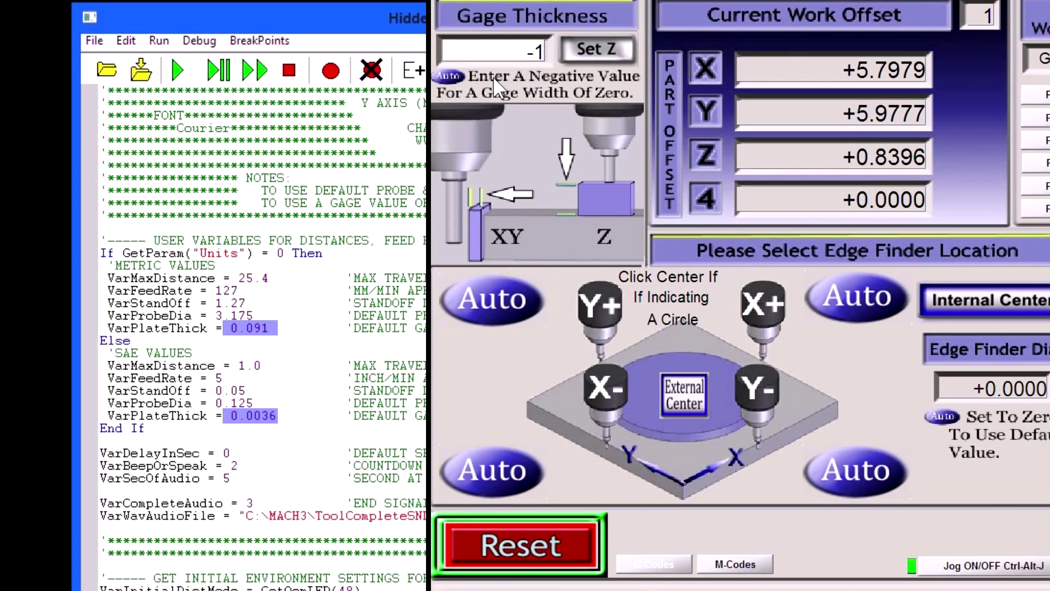
key(Return)
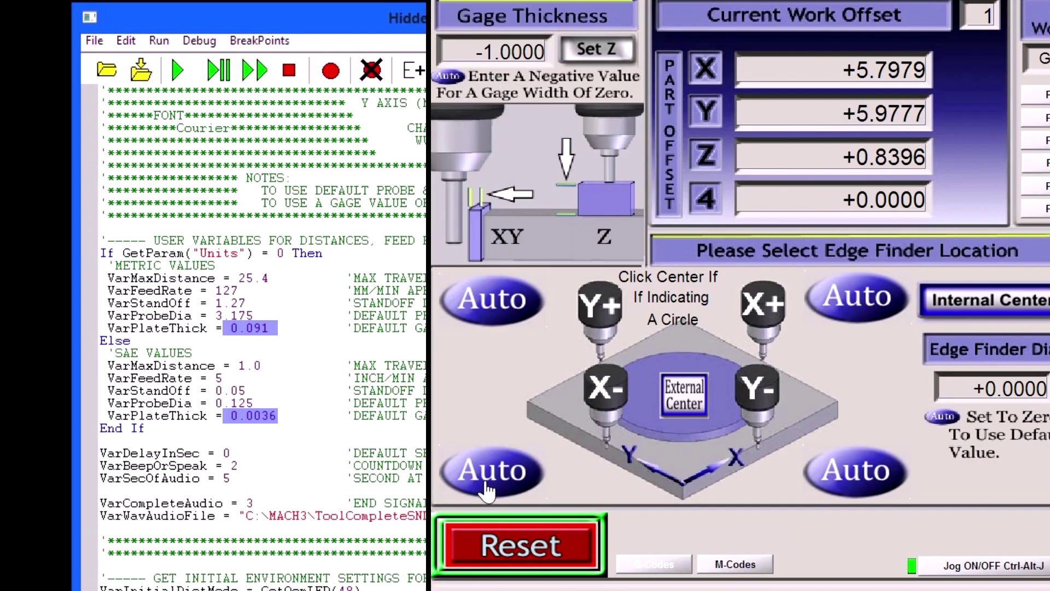
click(492, 472)
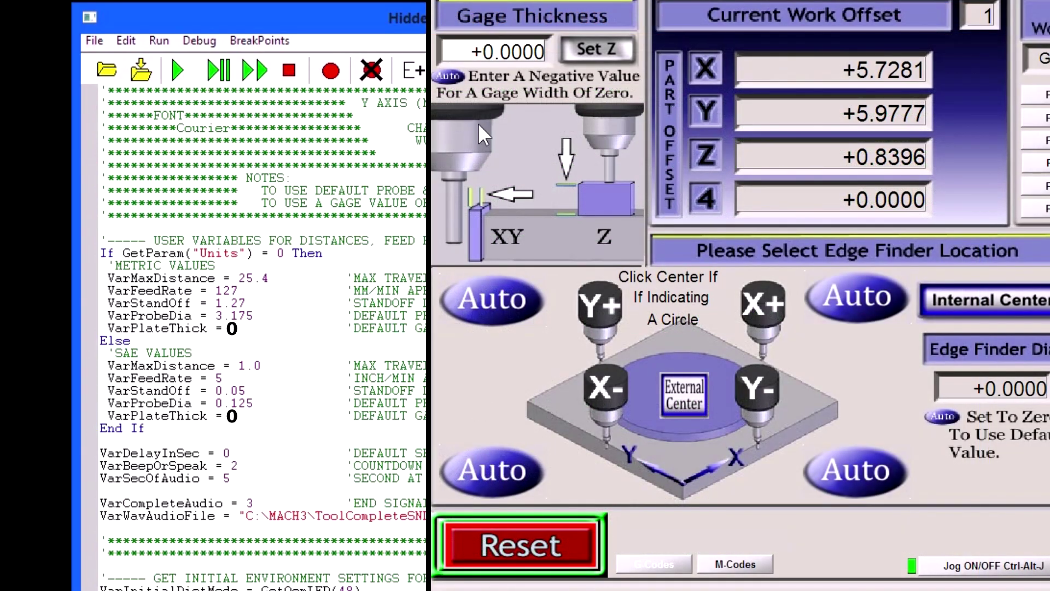
text(0.0015)
key(Return)
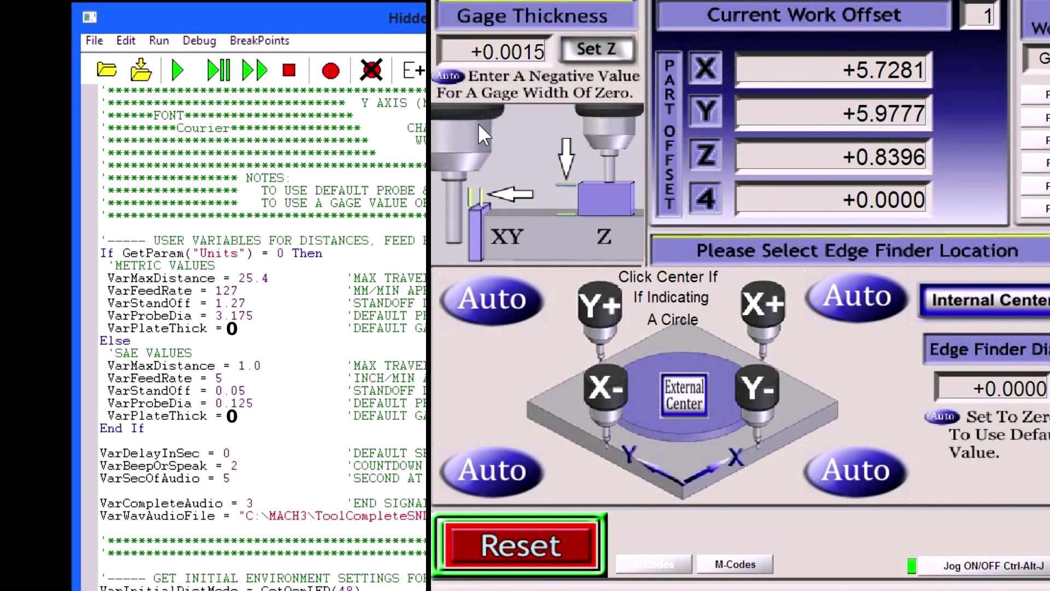
click(492, 472)
click(508, 52)
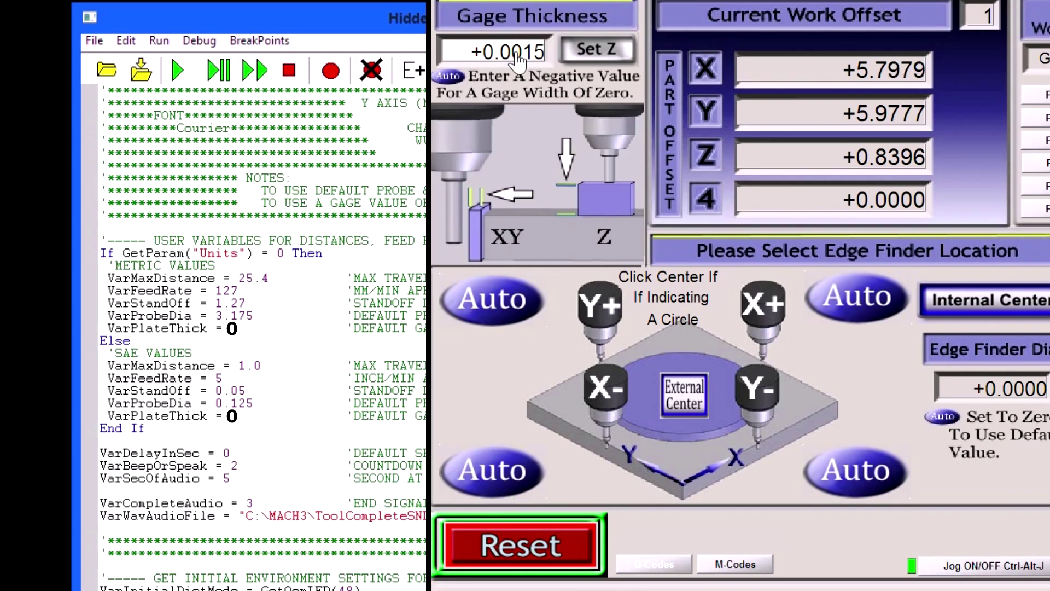
text(0)
key(Return)
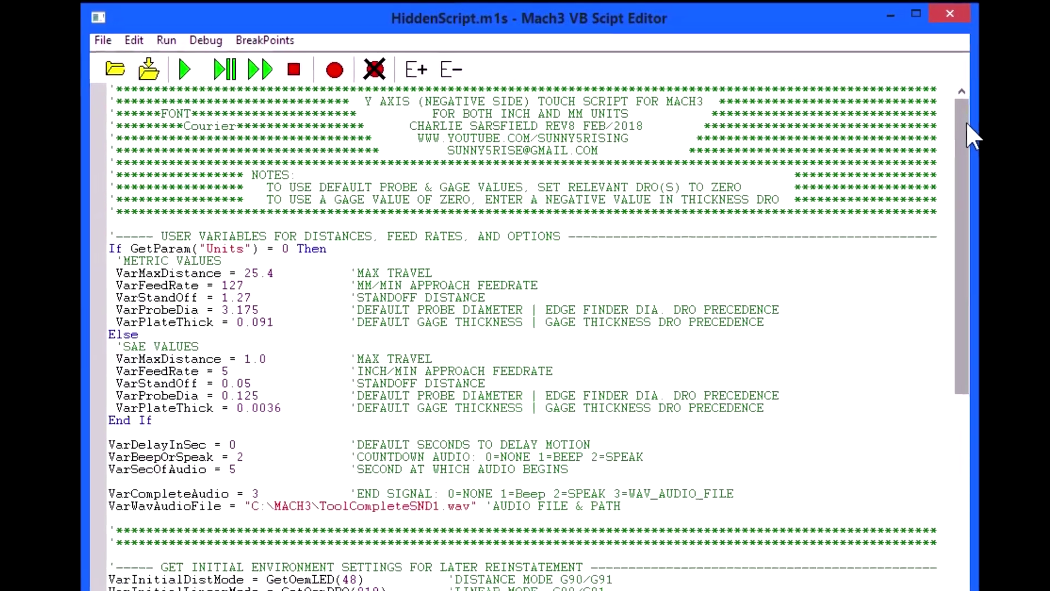
mouse_move(970, 132)
mouse_down()
mouse_move(944, 140)
mouse_move(825, 400)
mouse_up()
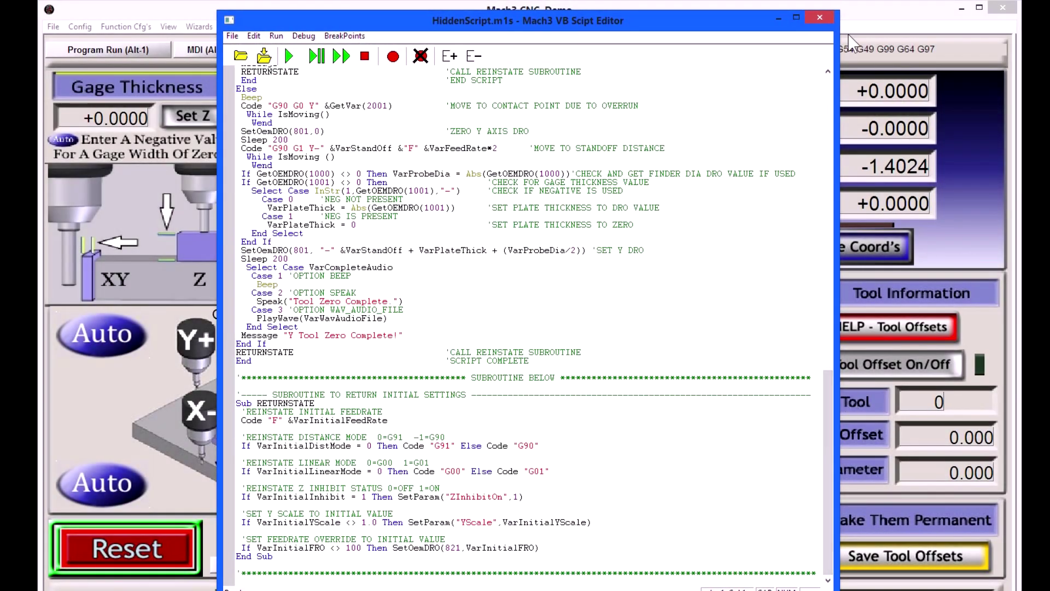
Close the VB Script Editor, choosing Yes to save HiddenScript.m1s.
click(820, 17)
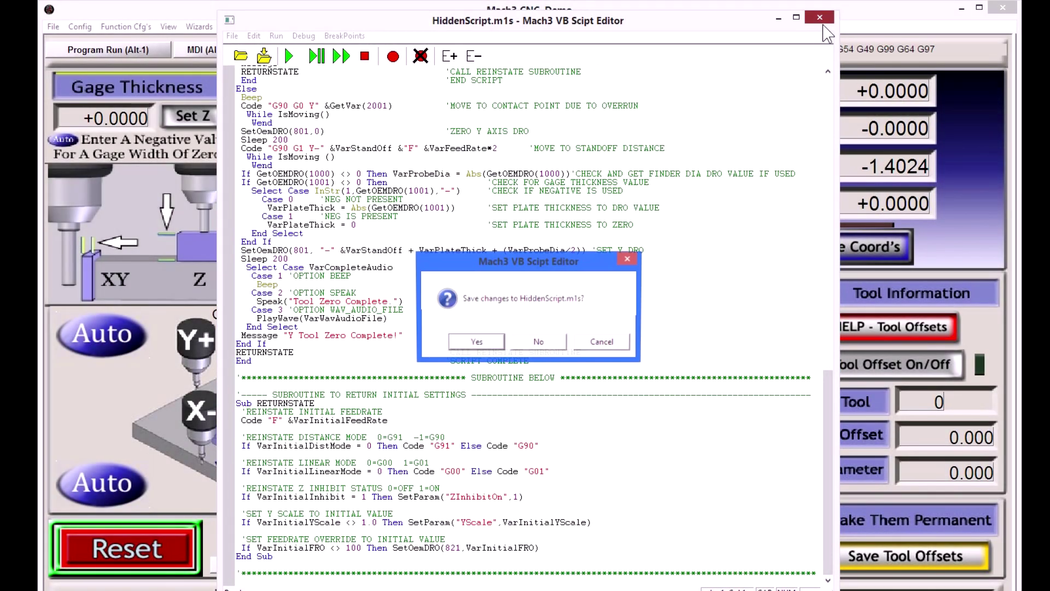
click(476, 343)
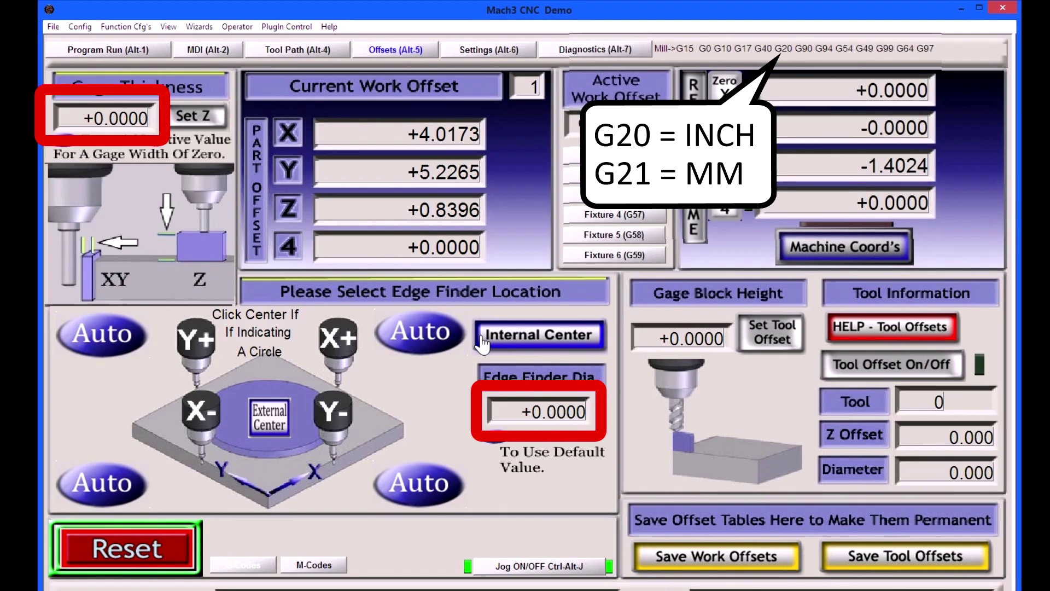
Set the edge finder diameter to 0.125 and the gage thickness to 0.003.
click(538, 410)
text(0.125)
key(Return)
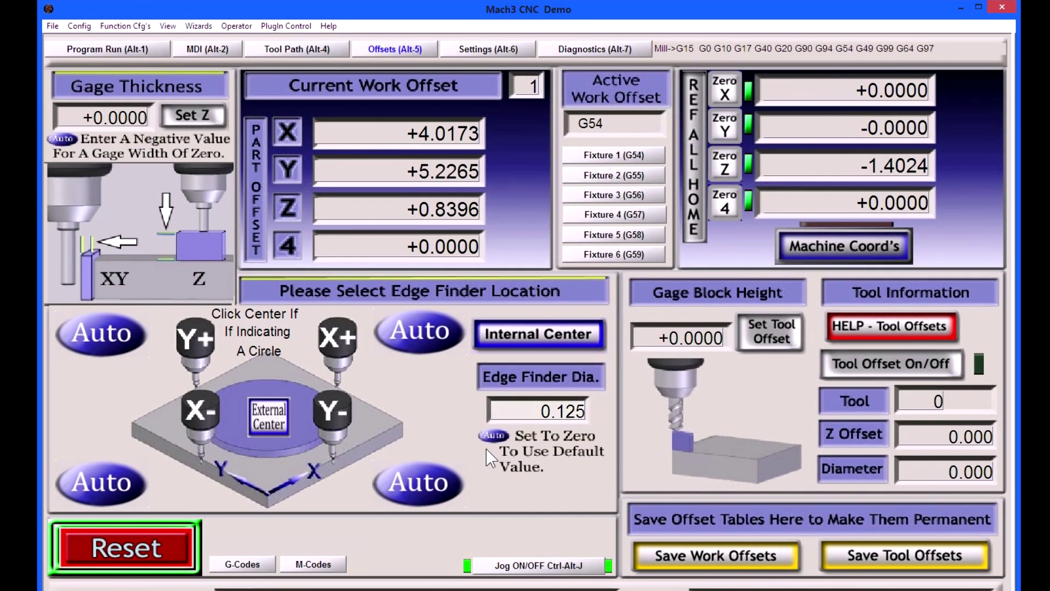
click(115, 118)
text(0.003)
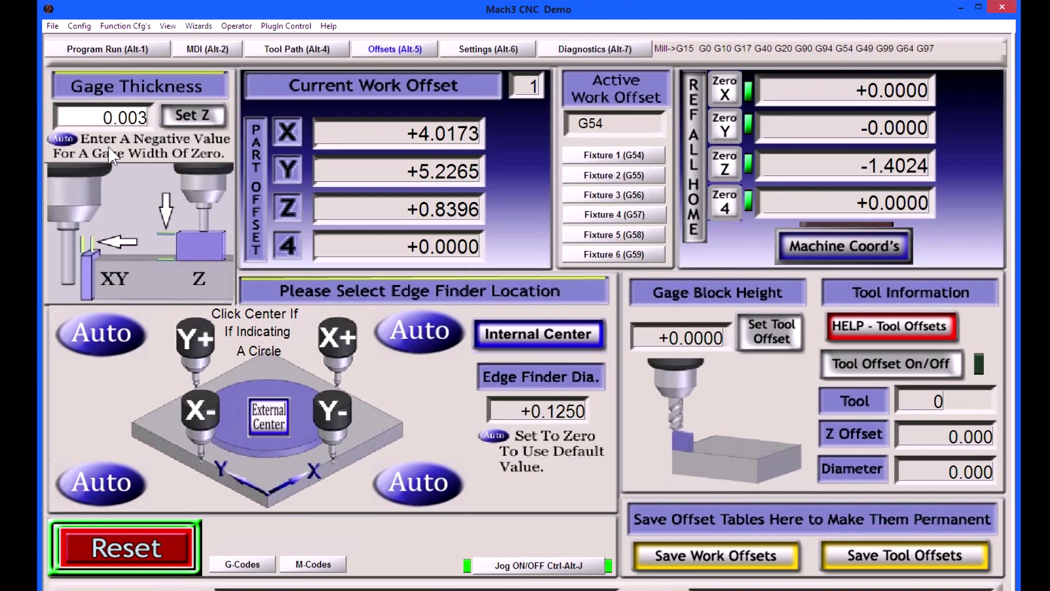
key(Return)
Run G21 from MDI to switch to millimetres, then return to Offsets.
click(207, 48)
click(575, 482)
text(G21)
key(Return)
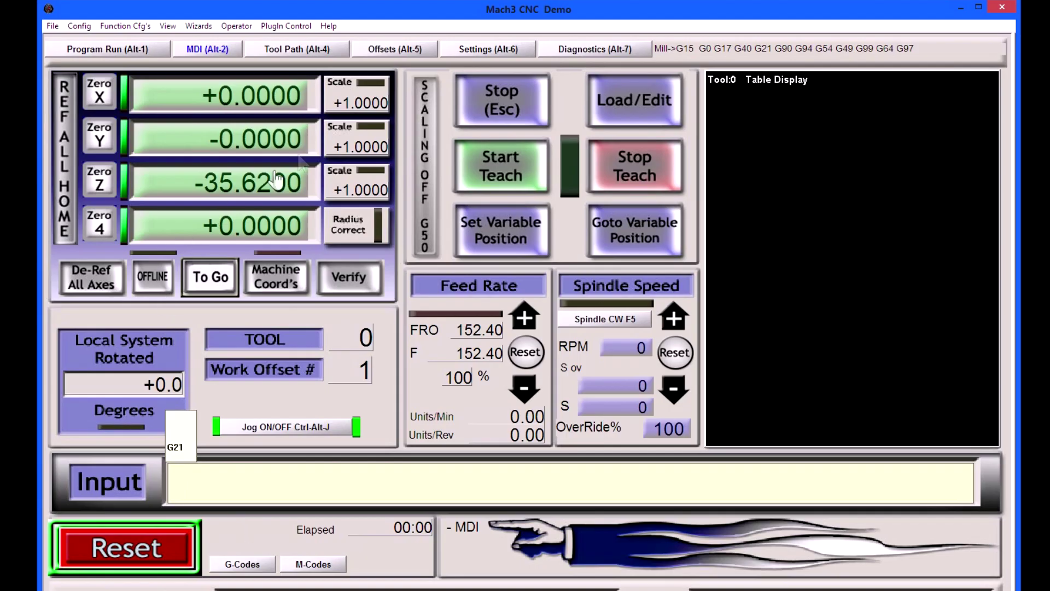
click(395, 48)
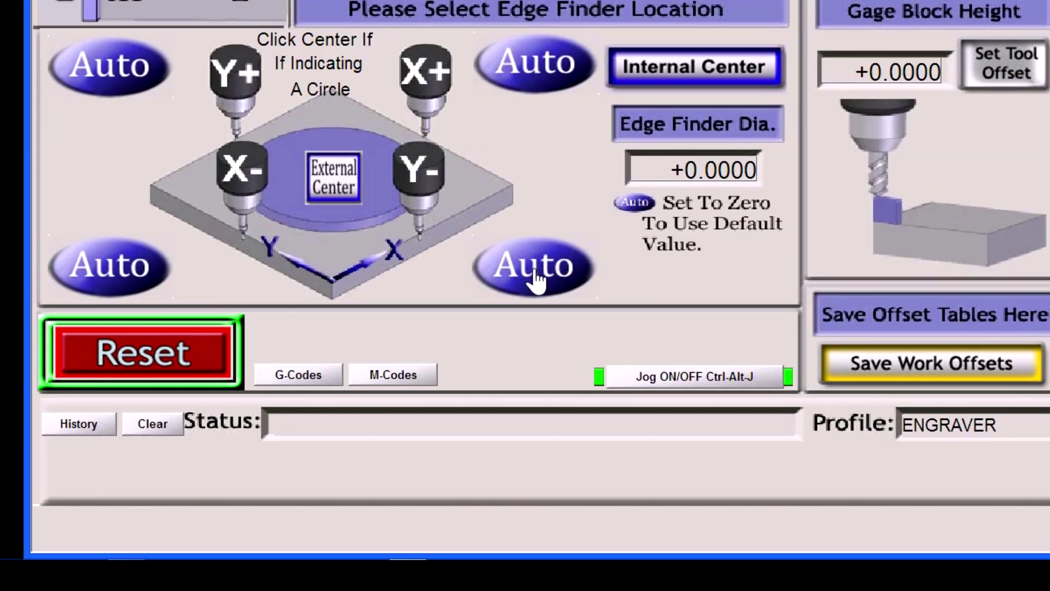
Run Auto Y- zeroing twice to show the metric defaults: 3.175 mm probe, 0.091 mm gage.
click(535, 267)
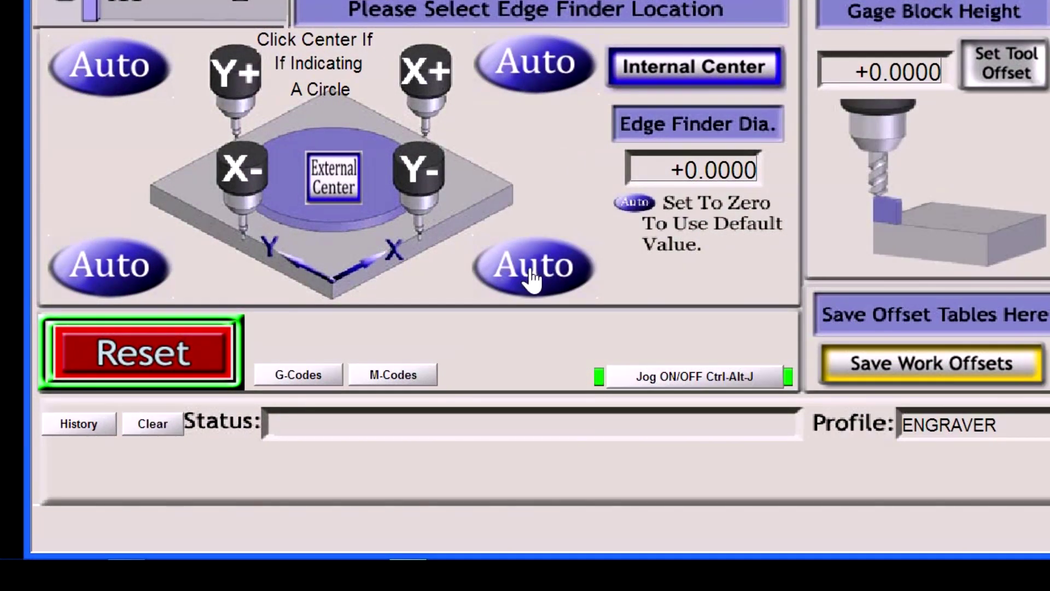
click(534, 278)
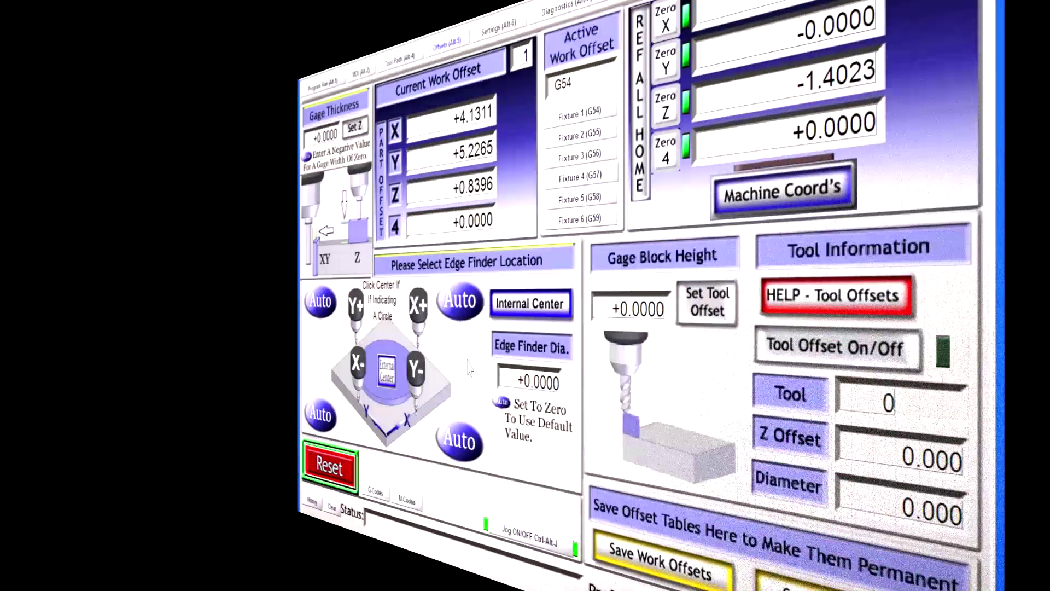
text(0.375)
Touch off Y- with a 0.375 edge finder, then Set Z with a 0.02 gage (Z -0.5827).
key(Return)
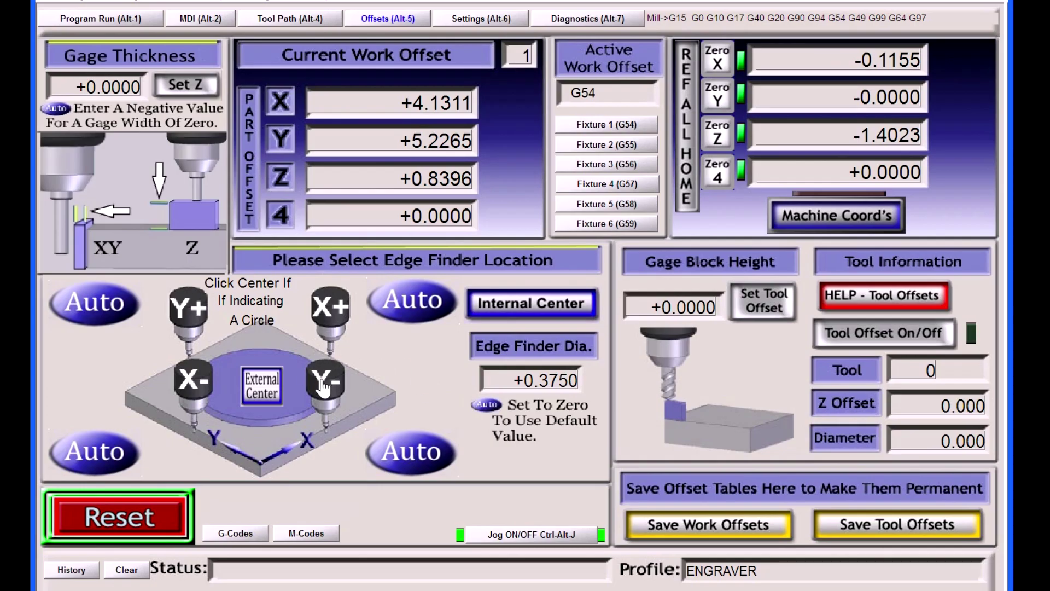
click(327, 380)
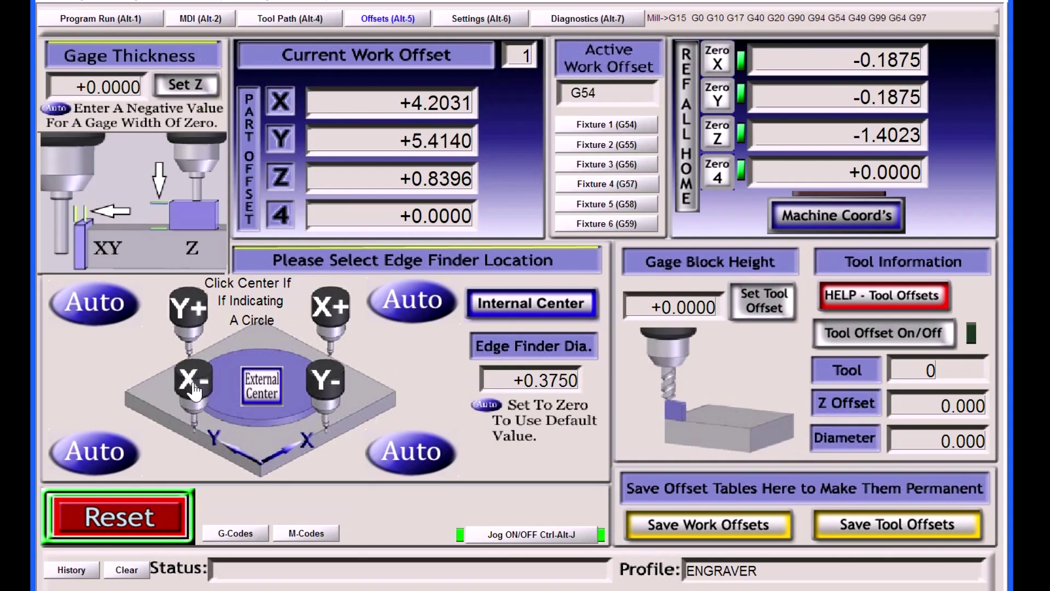
click(109, 94)
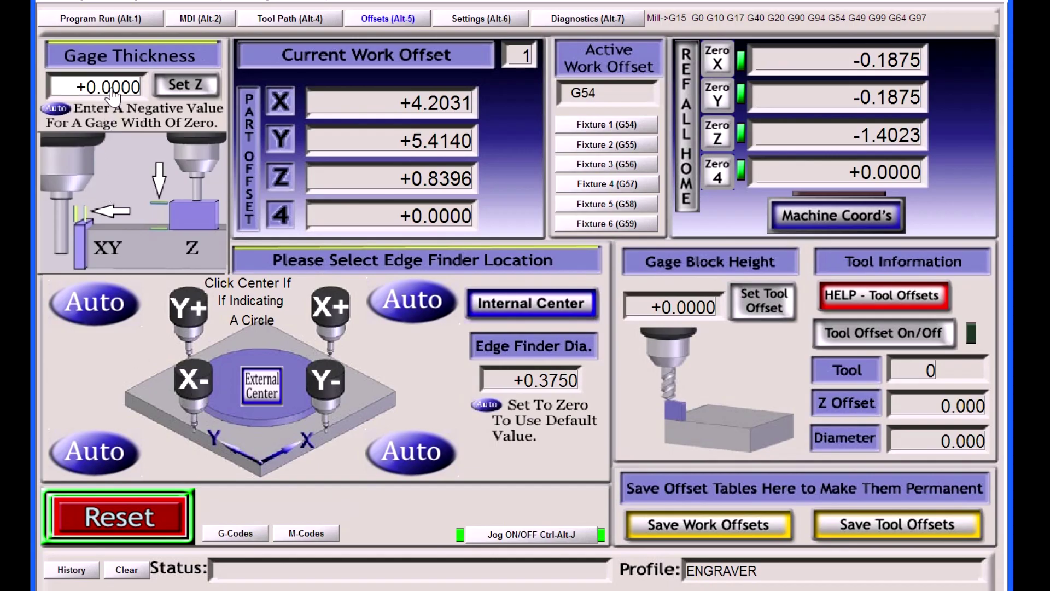
text(0.02)
key(Return)
click(186, 91)
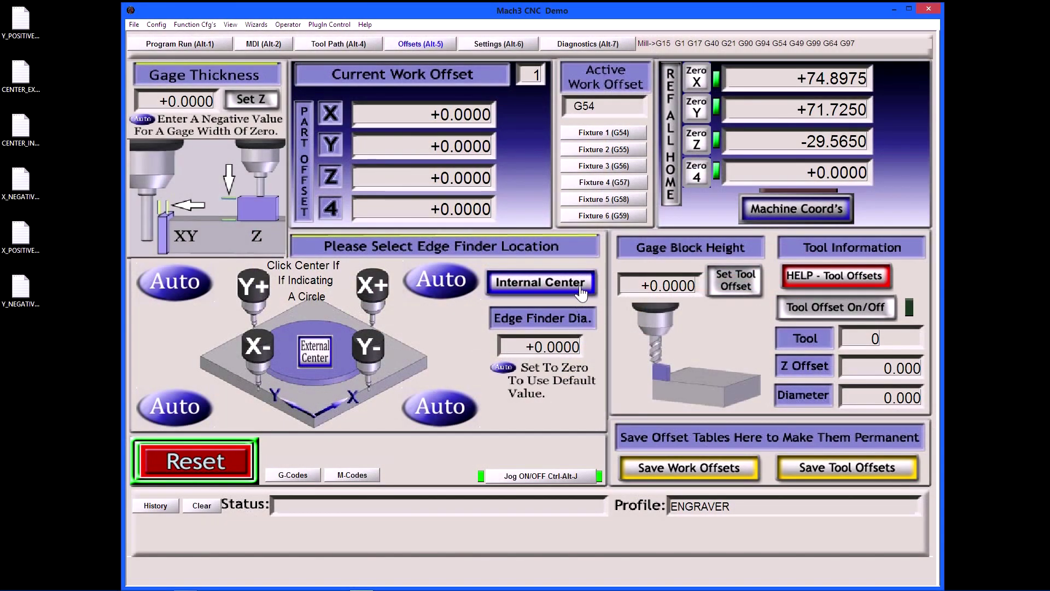
Run Internal Center on the X Axis, measuring a 17.252 mm span between bore walls.
click(581, 289)
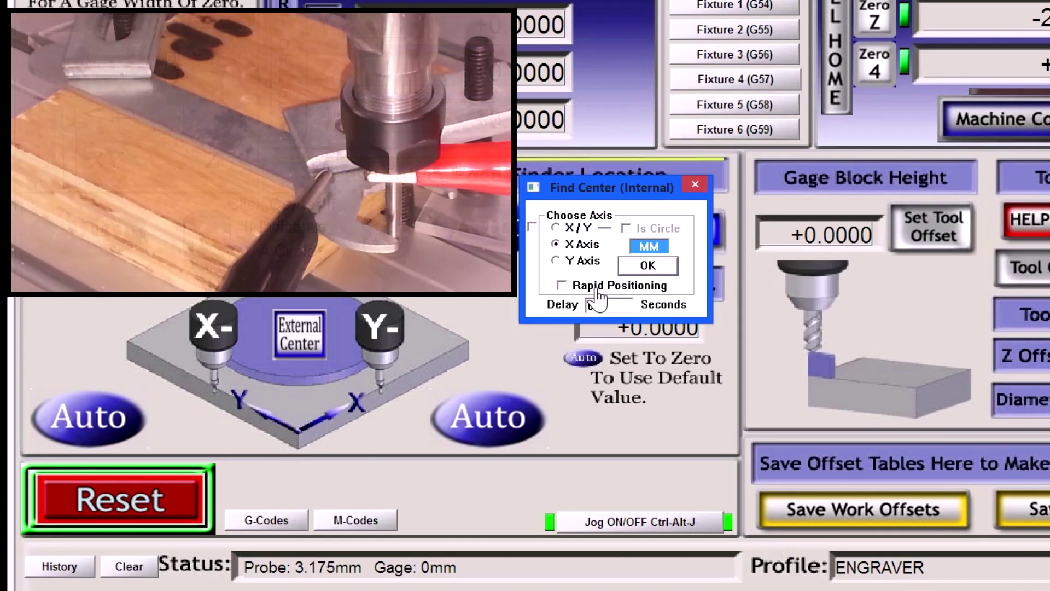
click(651, 274)
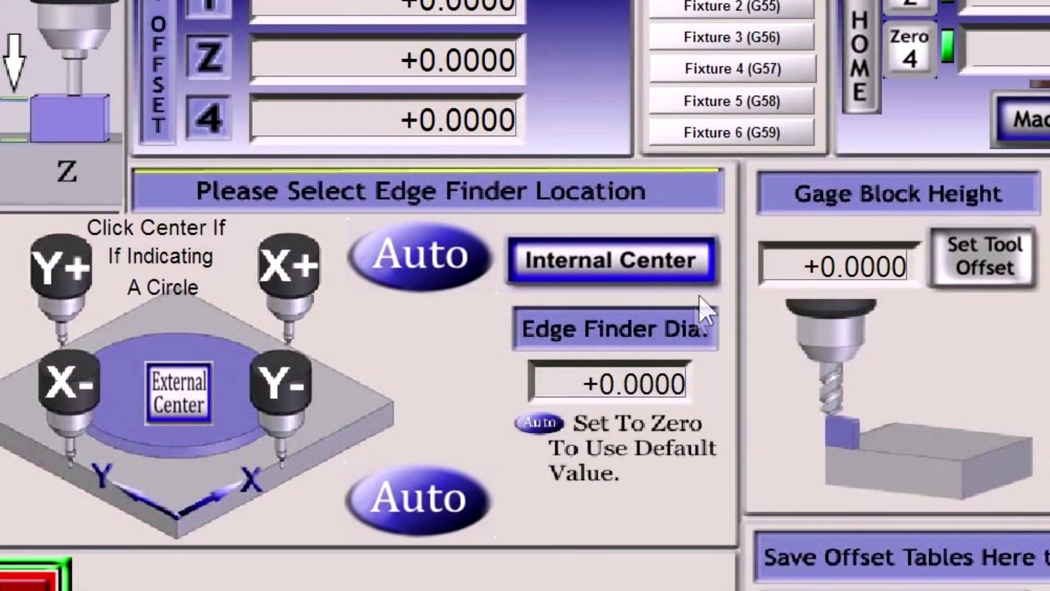
Reopen the Find Center (Internal) options and try the X Axis and Y Axis choices.
click(704, 275)
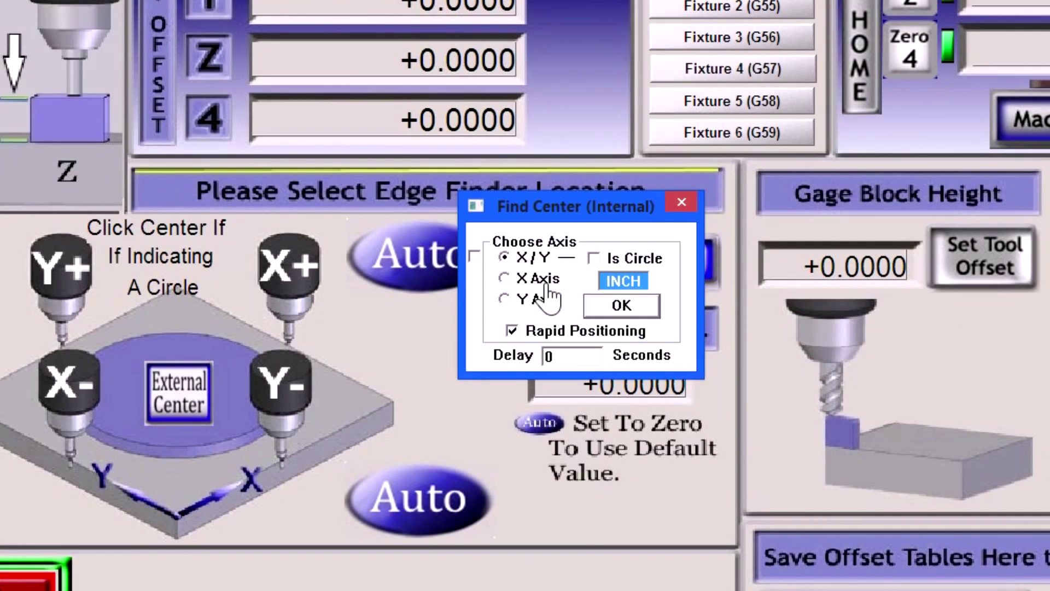
click(504, 279)
click(513, 300)
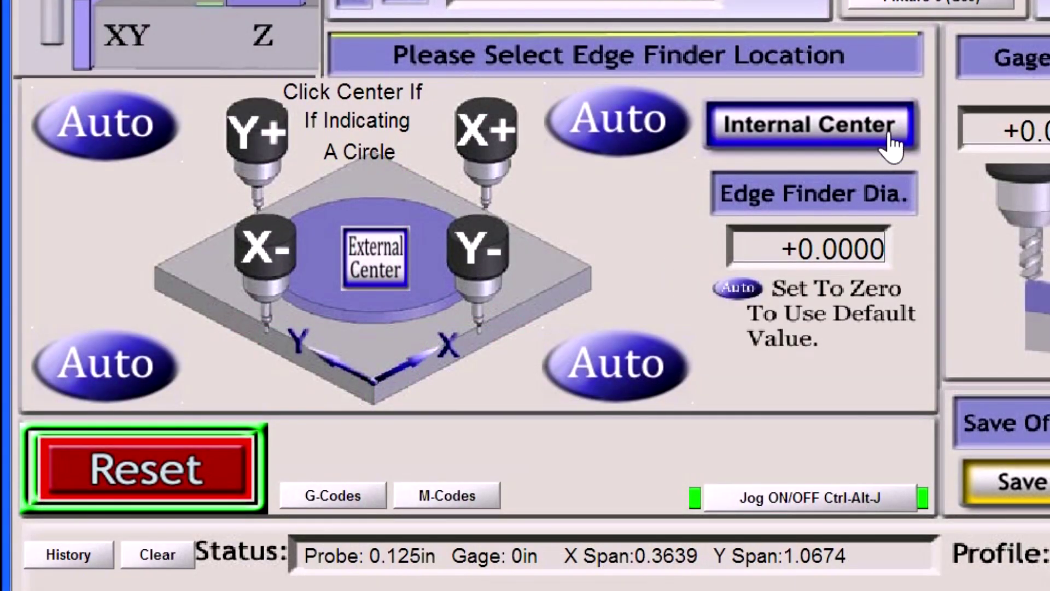
Reopen Find Center (Internal), try X and Y, then choose X / Y with Is Circle ticked.
click(902, 128)
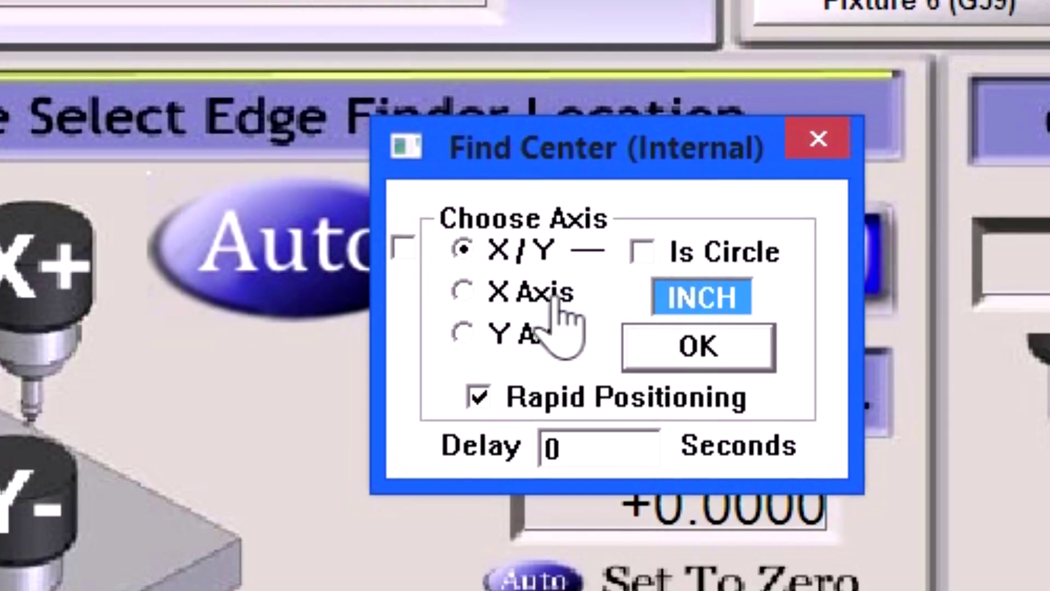
click(731, 143)
click(533, 335)
click(509, 250)
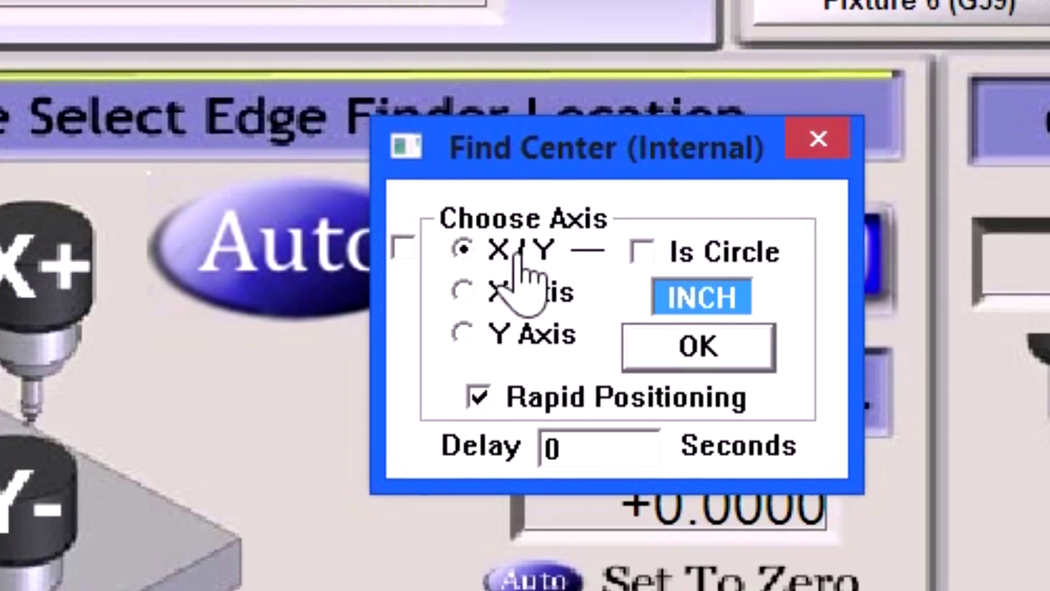
click(404, 246)
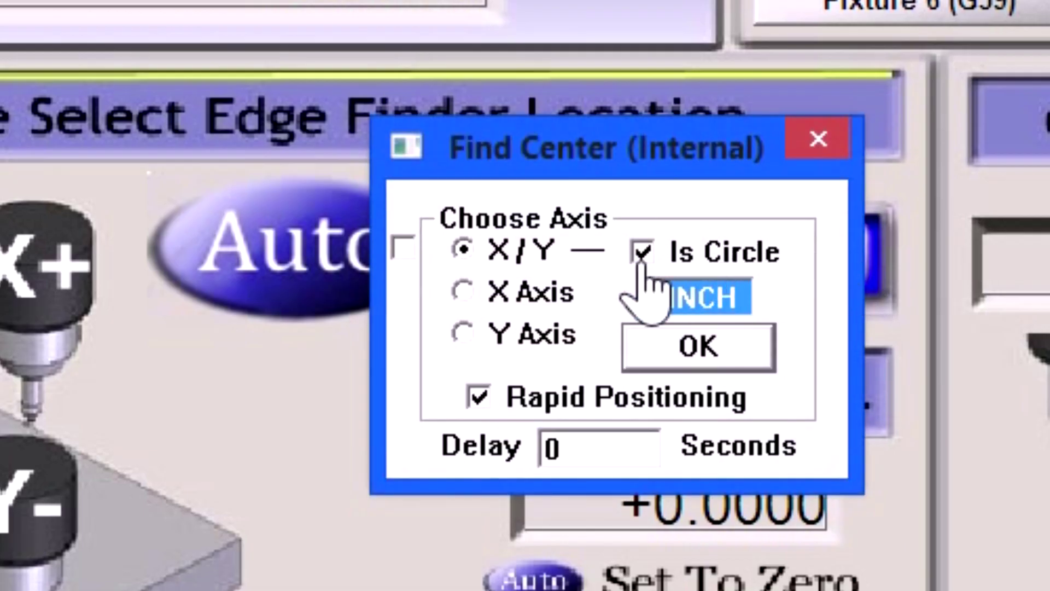
Run the circular internal find (diameter 1.3778) and open Operator > VB Script Editor.
click(696, 344)
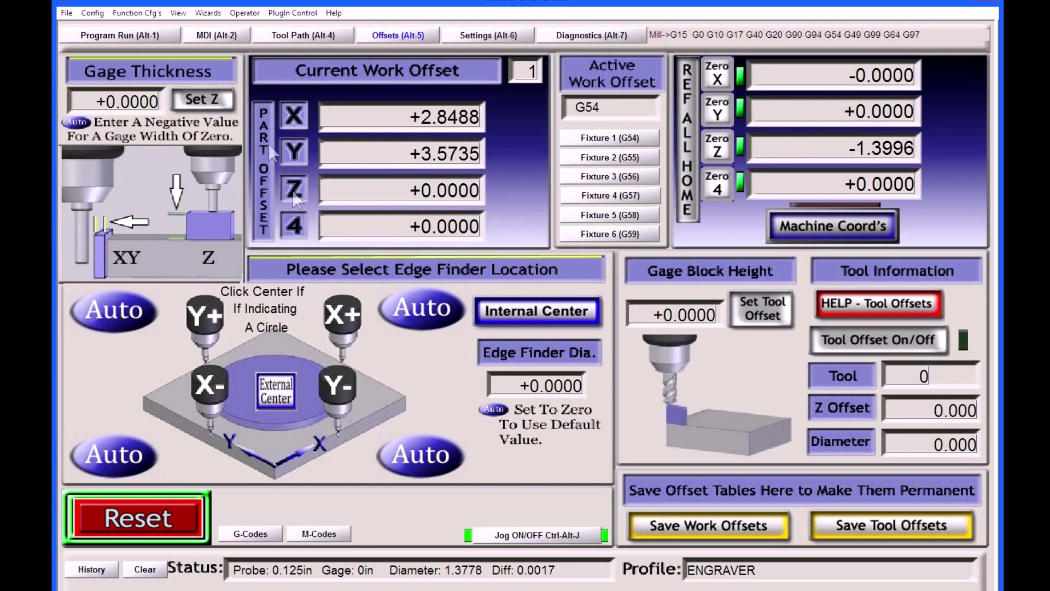
click(245, 13)
click(273, 96)
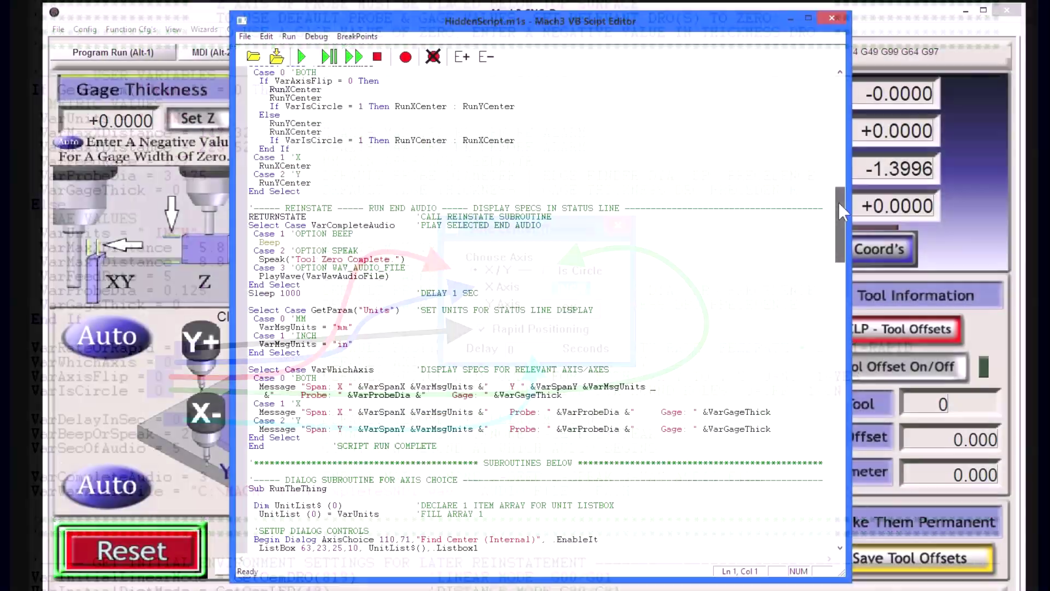
drag(839, 203, 842, 501)
Close the HiddenScript.m1s editor window to bring up the save-changes prompt.
click(834, 21)
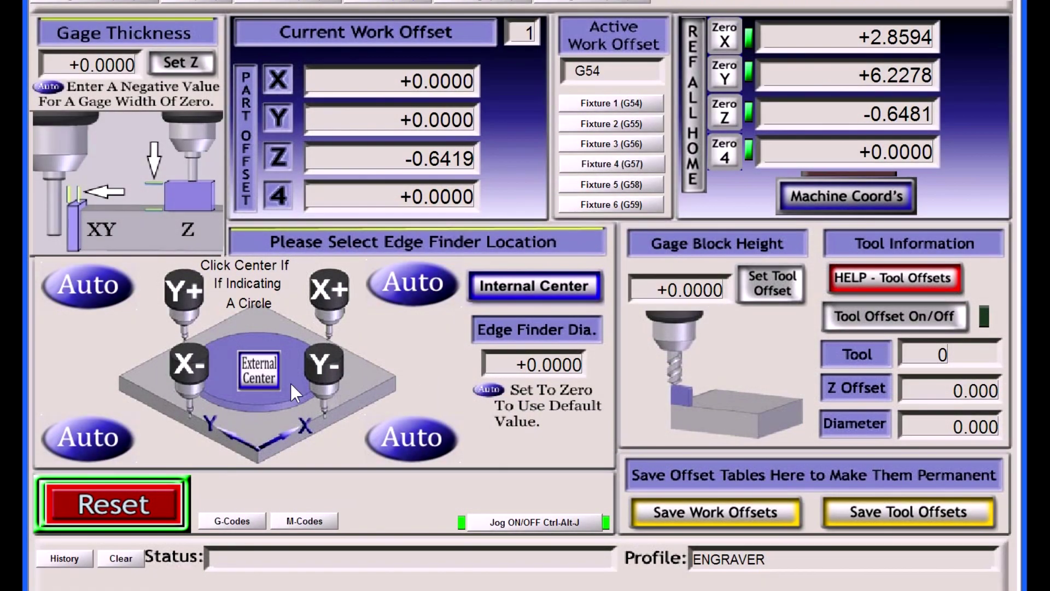
Cancel External Center, set gage thickness to 0.0036, and reopen External Center for a 3 span.
click(267, 382)
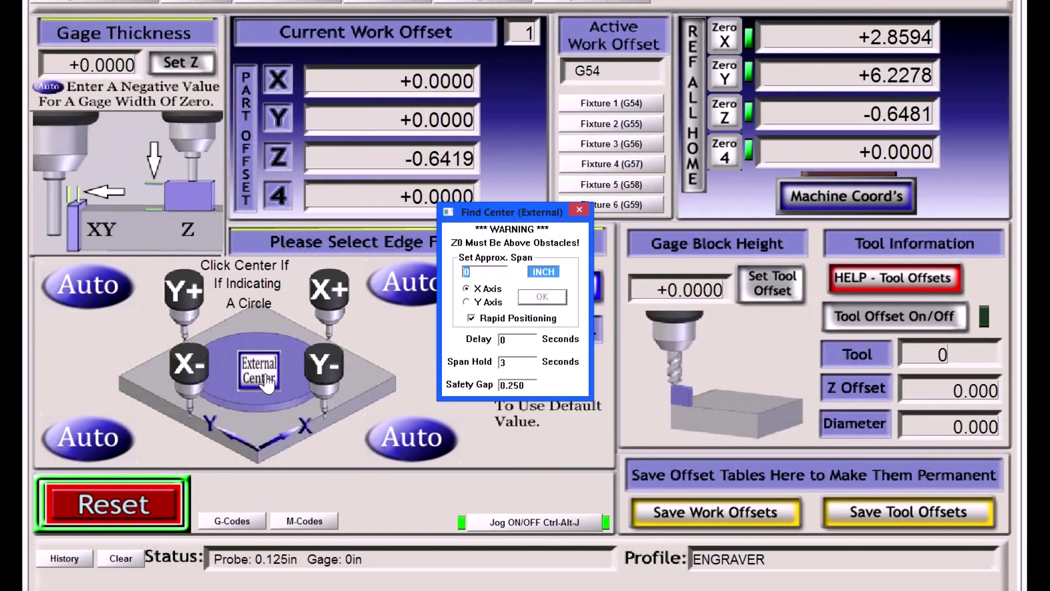
click(580, 213)
click(125, 67)
text(+0.0036)
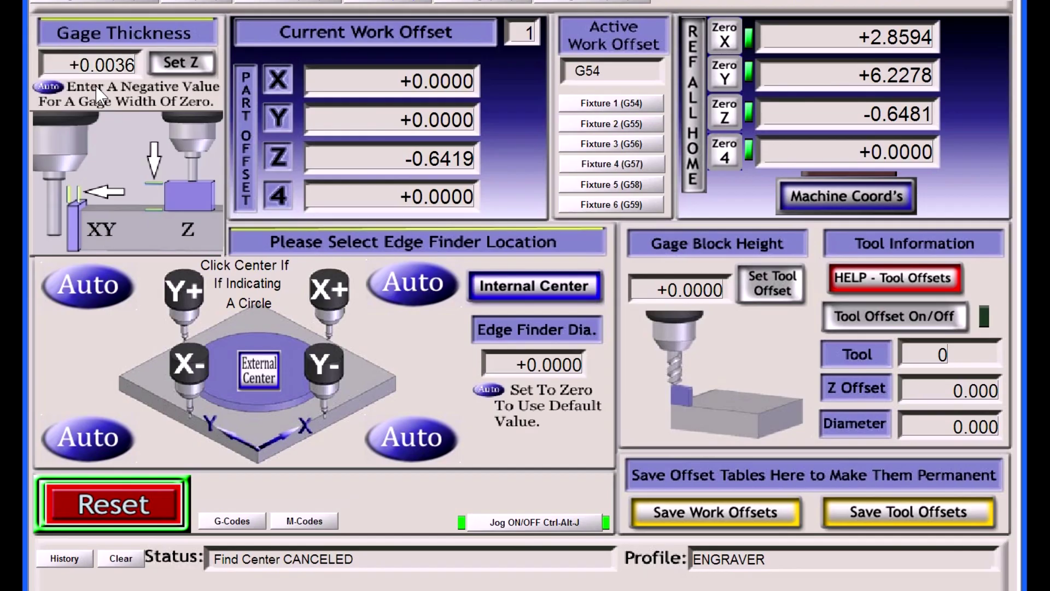
click(260, 374)
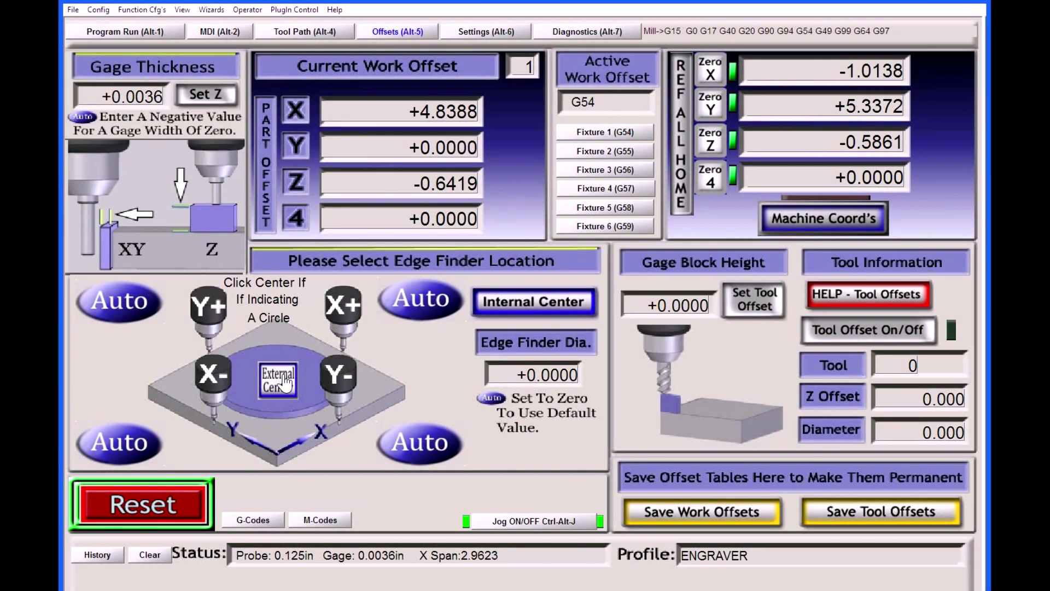
Run External Center on the Y Axis with a 2.75 approximate span.
click(284, 379)
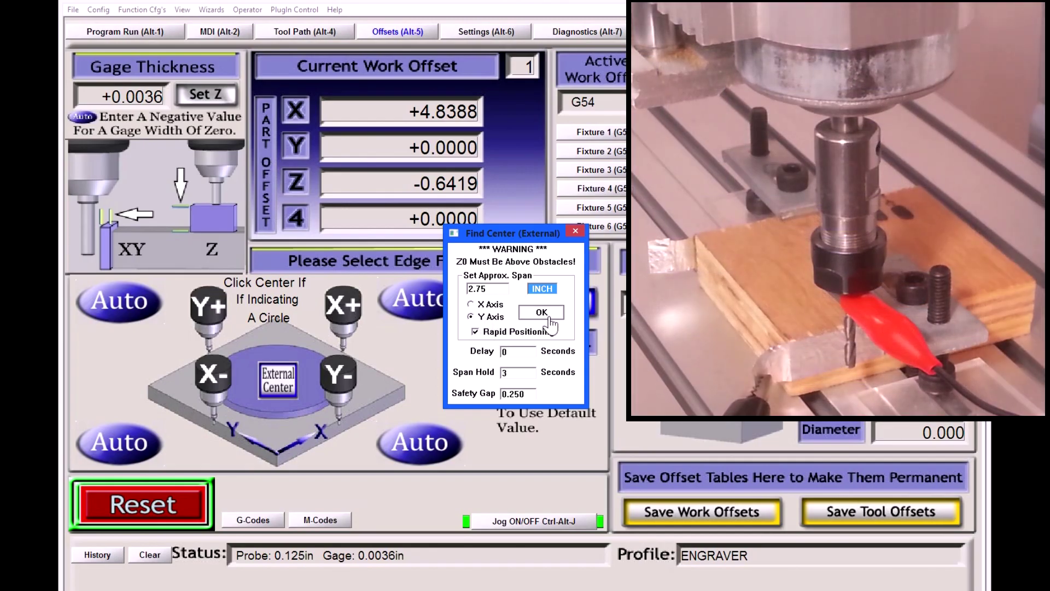
click(541, 312)
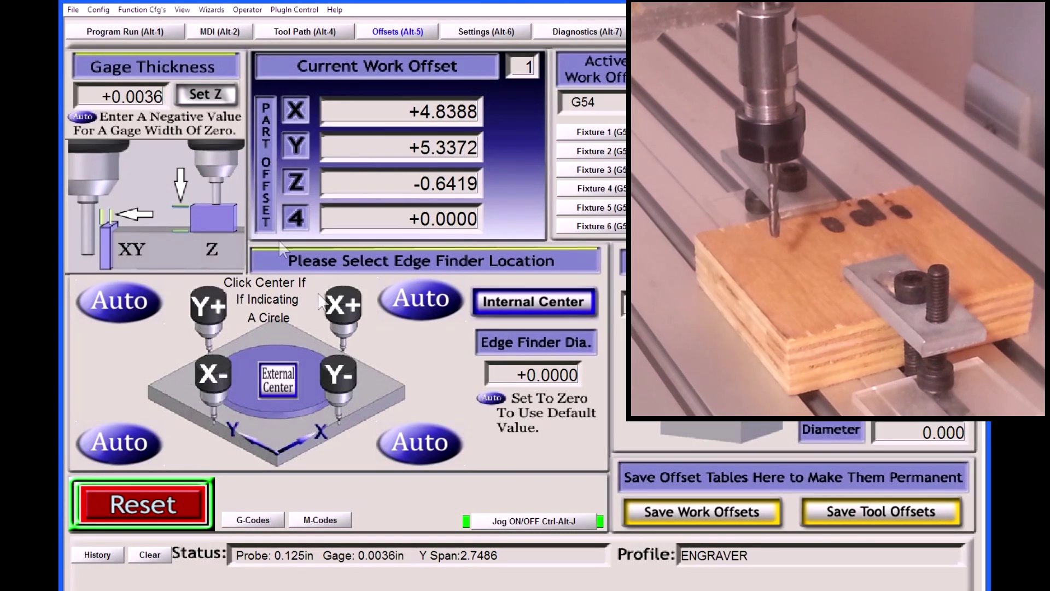
Go to work zero, then run Auto Tool Zero with 0.7900 plate thickness.
click(166, 36)
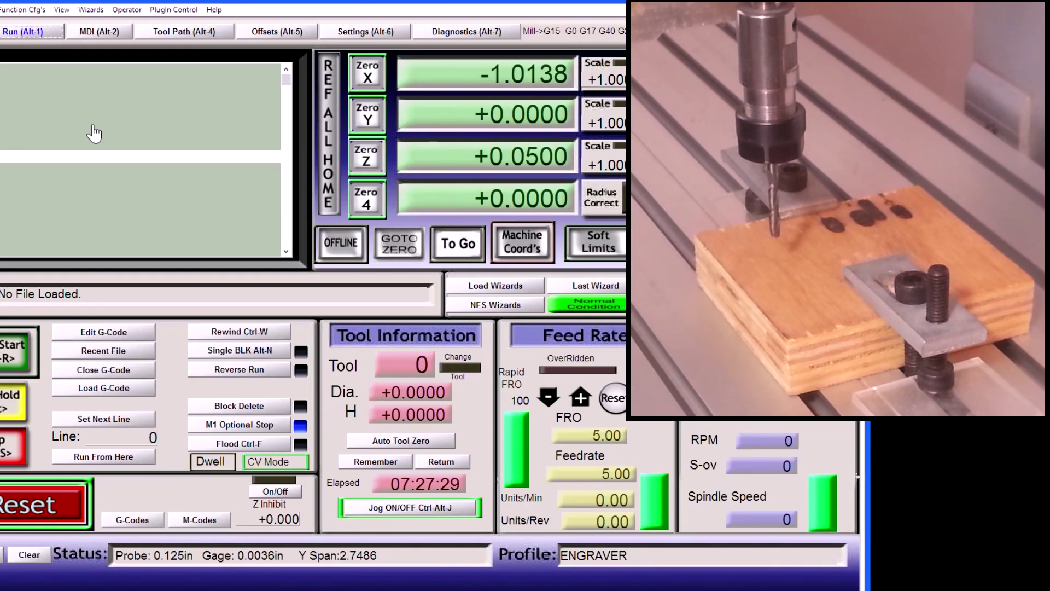
click(399, 244)
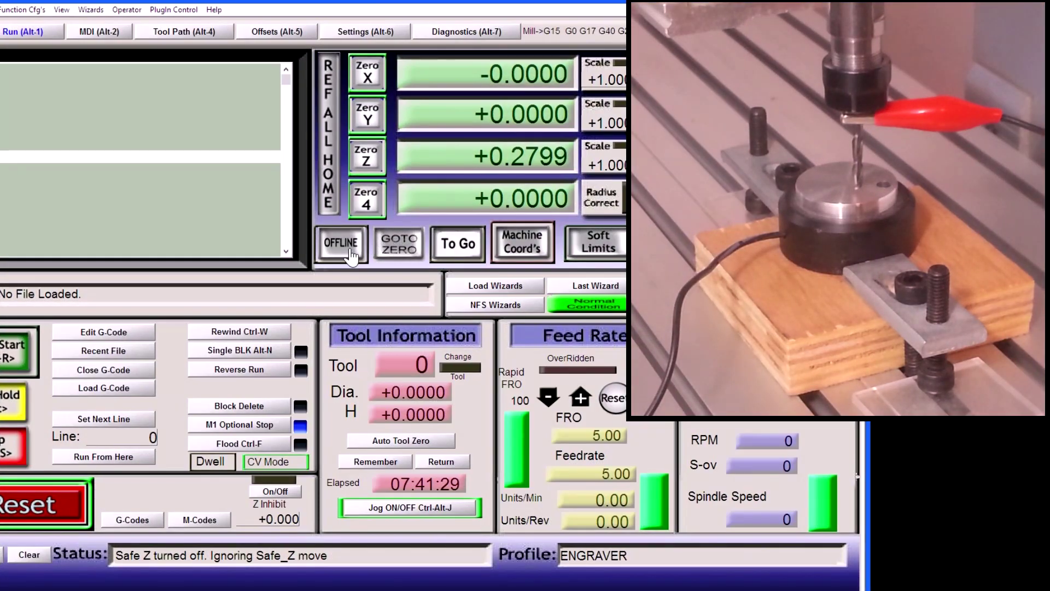
click(390, 443)
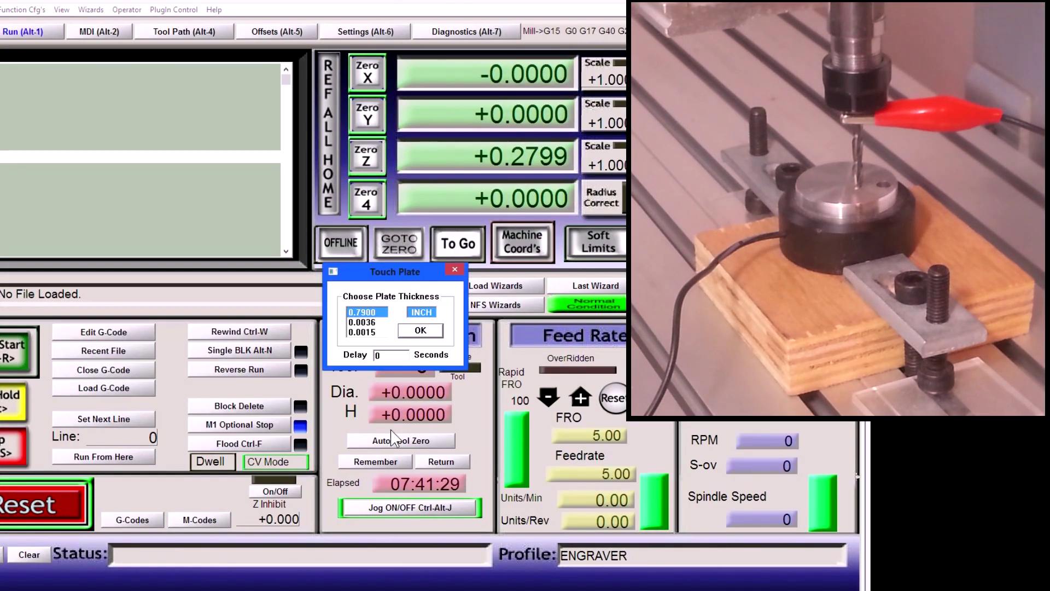
click(430, 334)
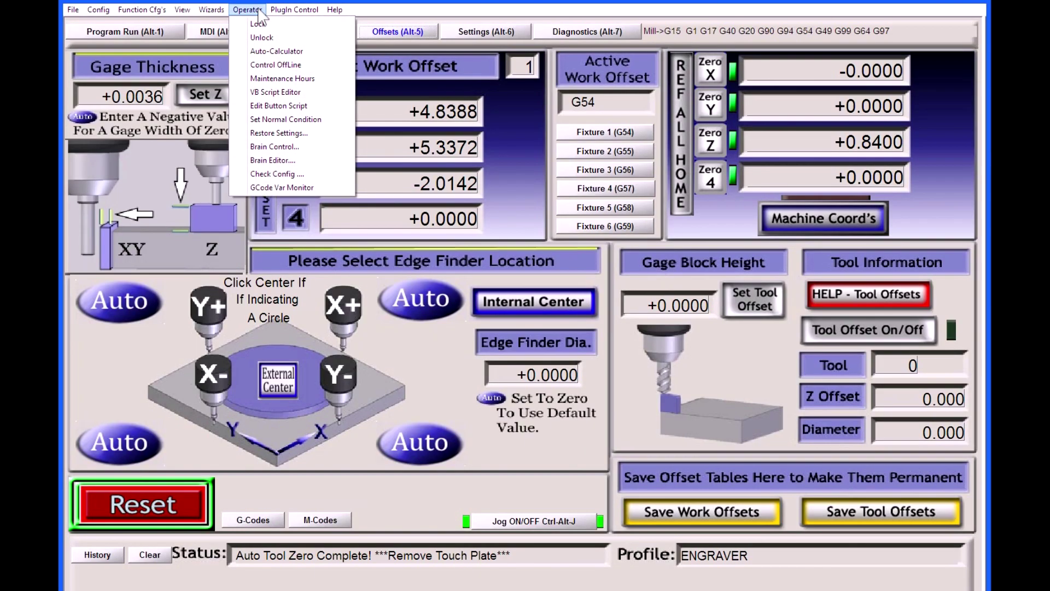
Bring the HiddenScript.m1s touch script back up in the VB Script Editor.
click(266, 106)
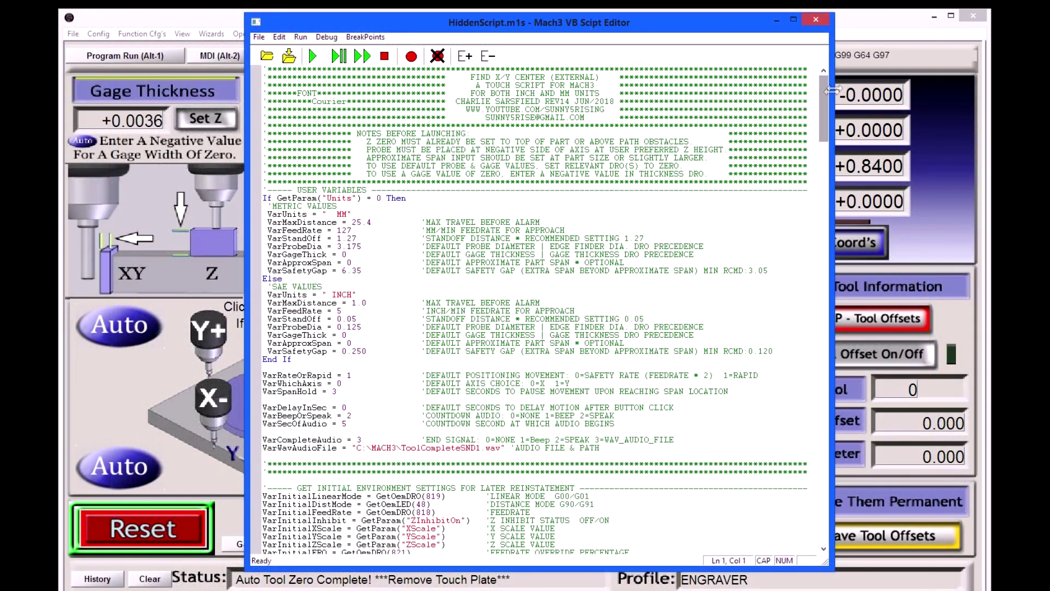
Close the script editor and answer the 'Save changes to HiddenScript.m1s?' prompt.
click(821, 22)
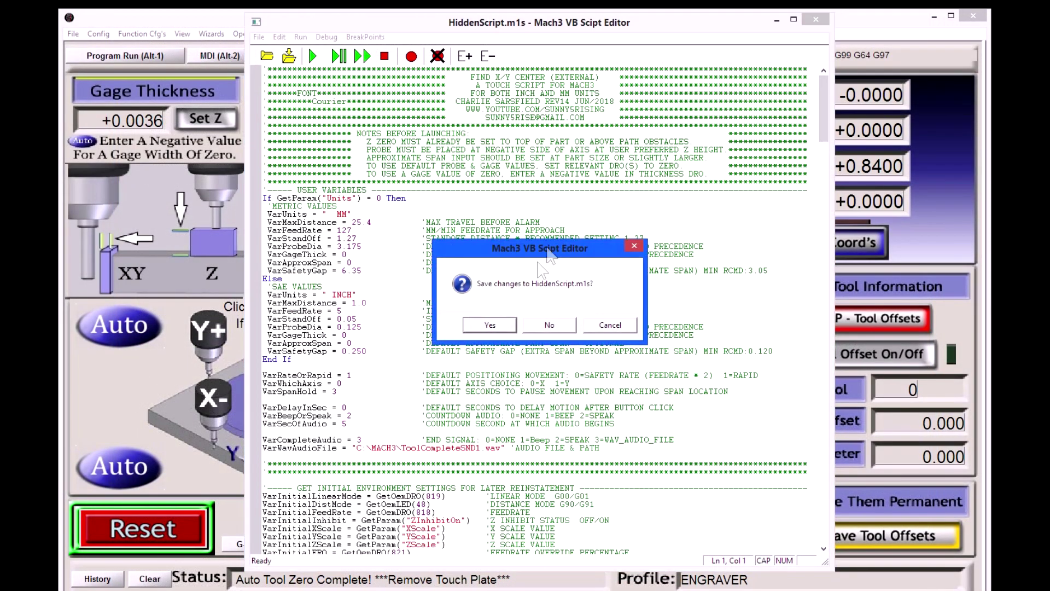
click(489, 327)
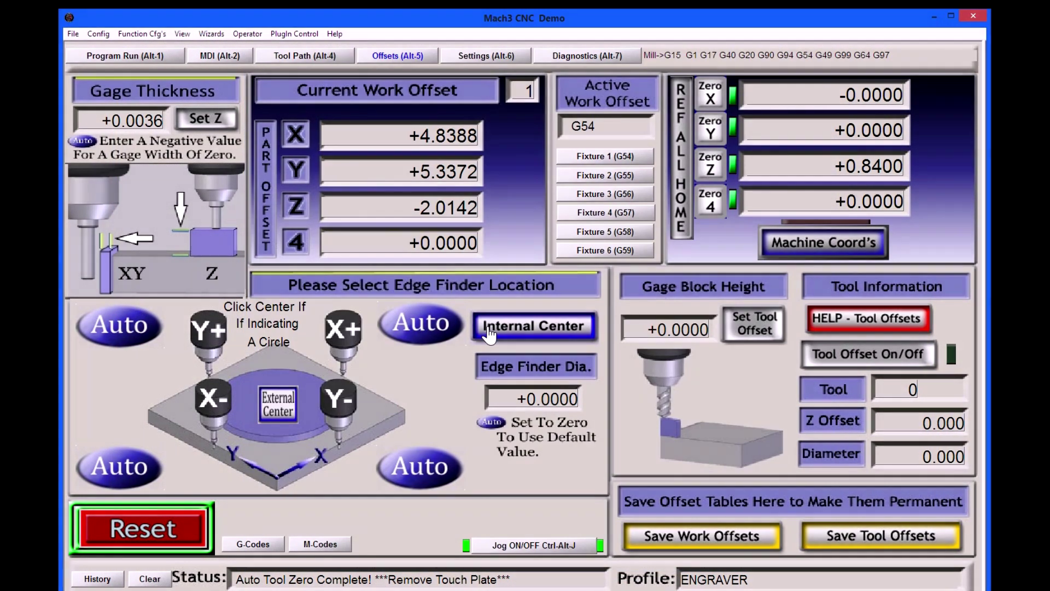